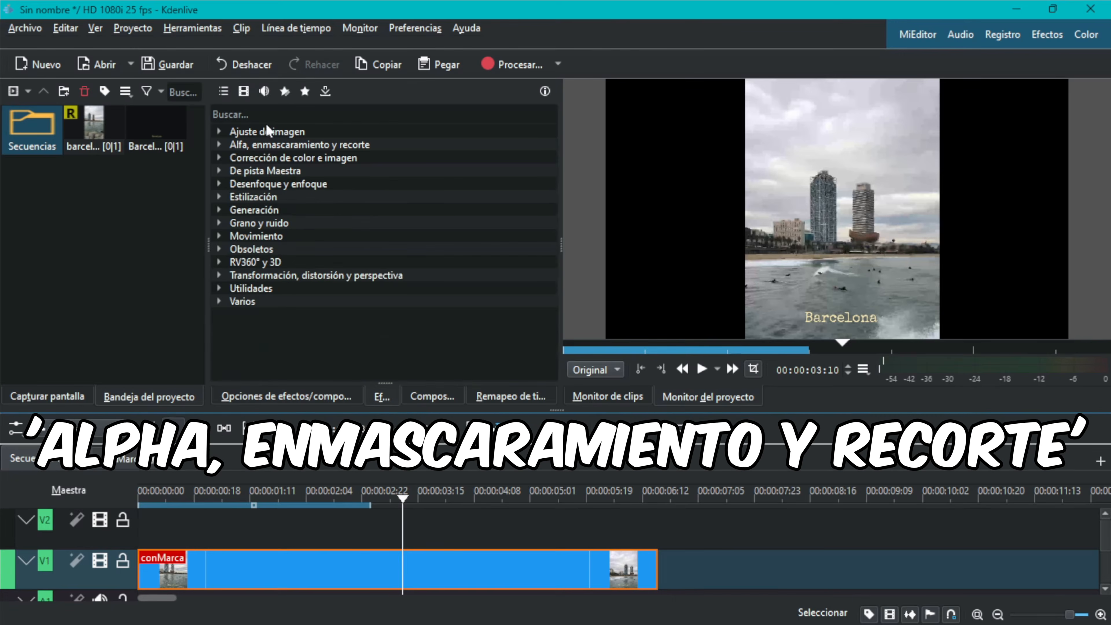
- Apply the Spot Remover effect from the alpha, masking and cropping category to the conMarca clip on track V1
left_click(280, 145)
scroll(544, 201, "down", 3)
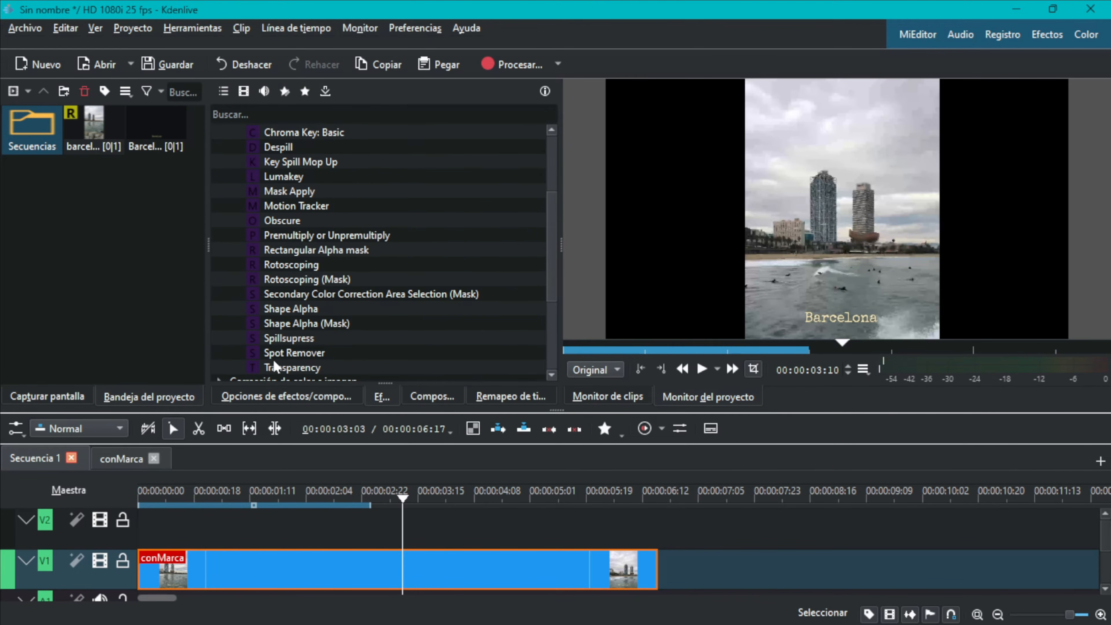
left_click_drag(296, 354, 302, 569)
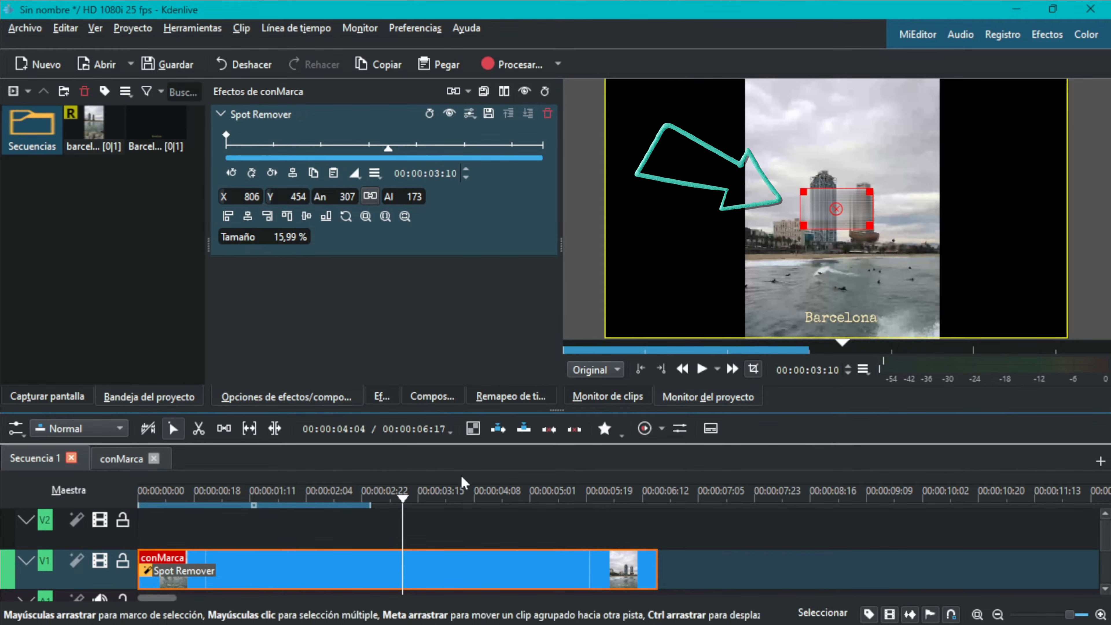
- At the clip's start, fit the Spot Remover region over the "Barcelona" watermark, about 347 by 97 at X 797, Y 933
left_click(400, 503)
left_click_drag(398, 500, 114, 513)
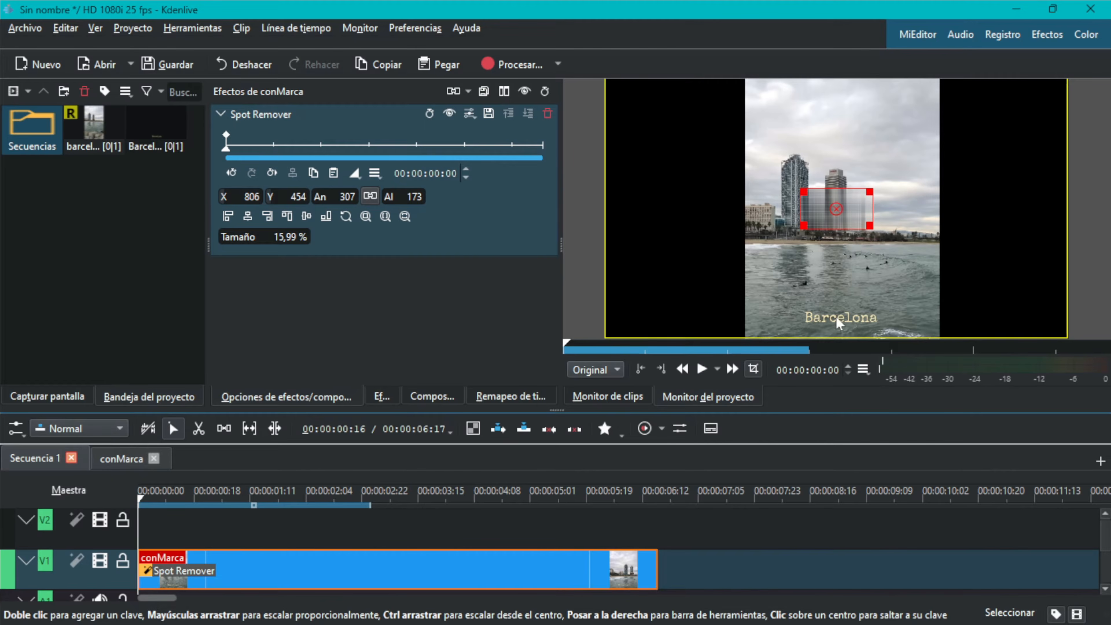
left_click_drag(844, 219, 878, 301)
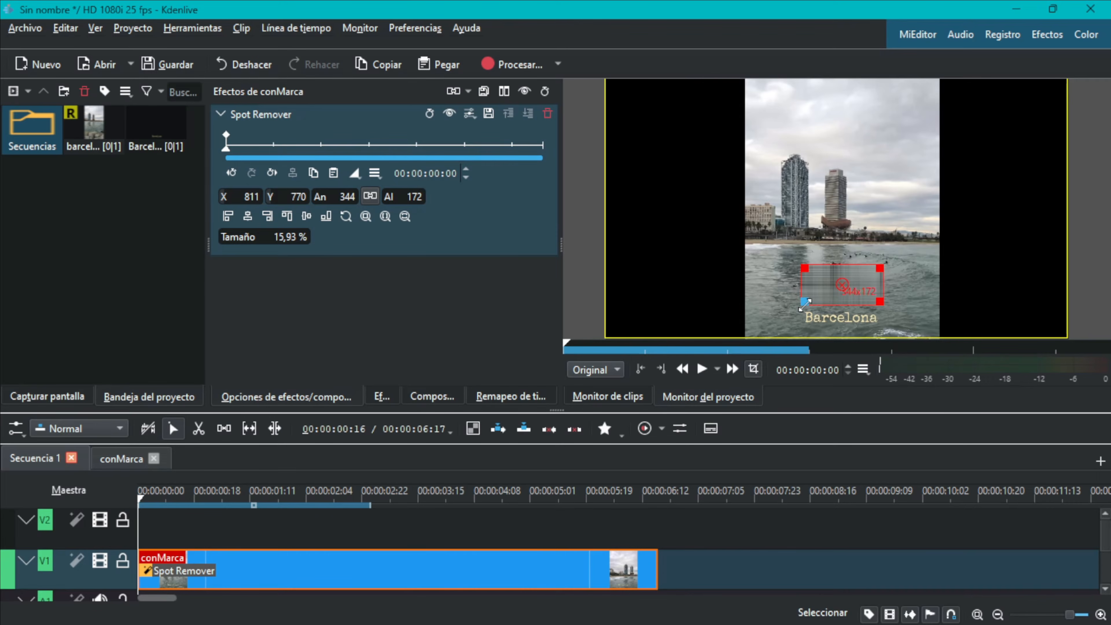
left_click_drag(804, 267, 840, 316)
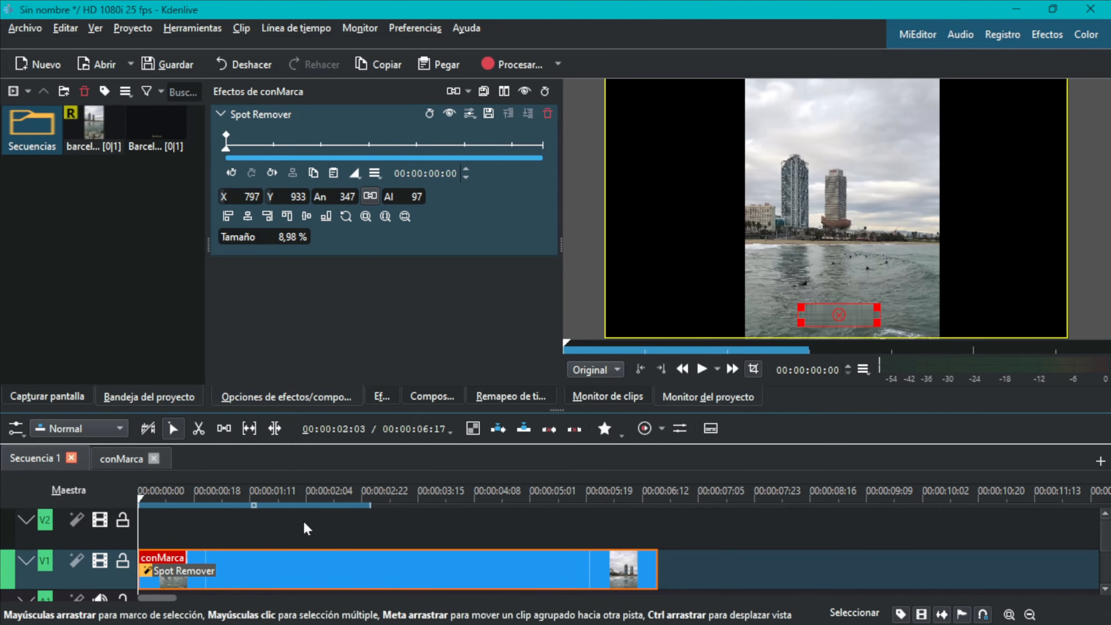
- Play and scrub the conMarca clip from its start to check the area where the watermark was
left_click(701, 370)
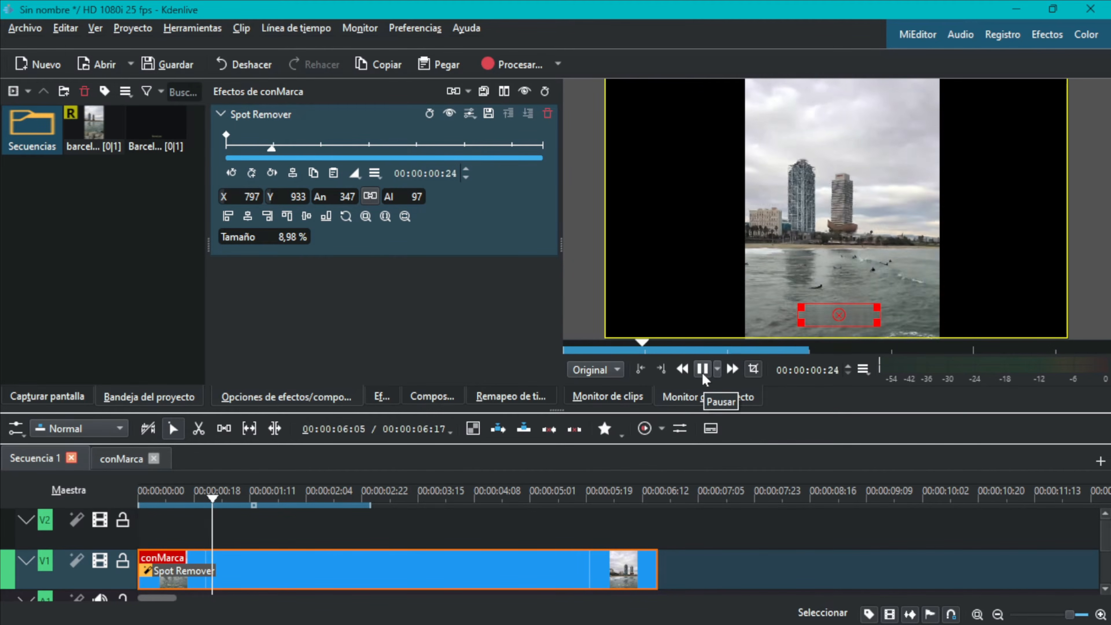
left_click(452, 518)
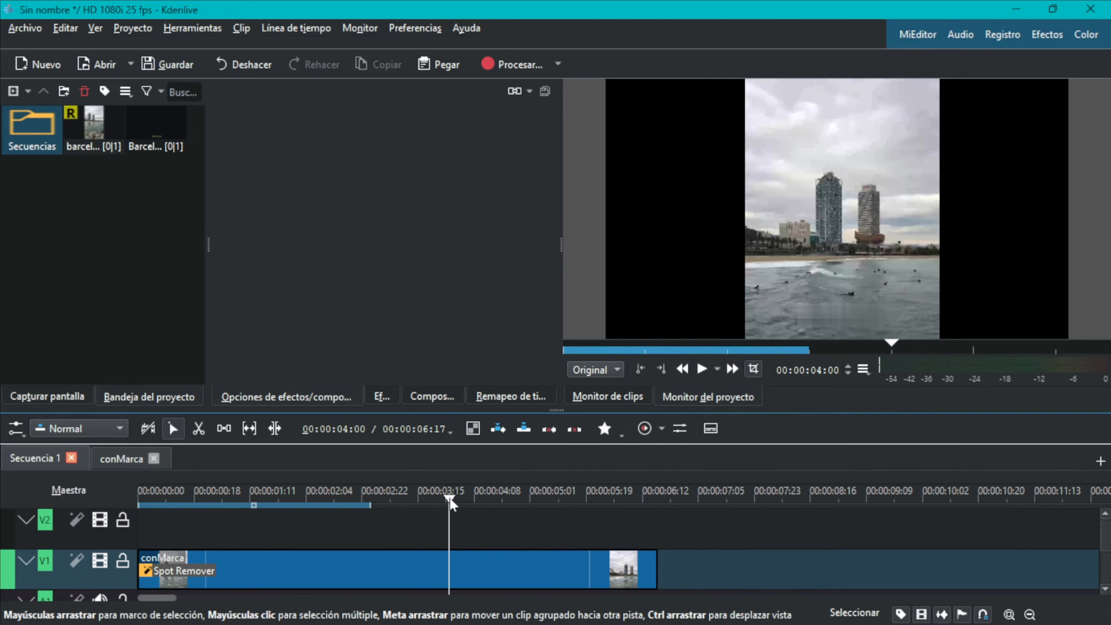
left_click_drag(449, 497, 132, 510)
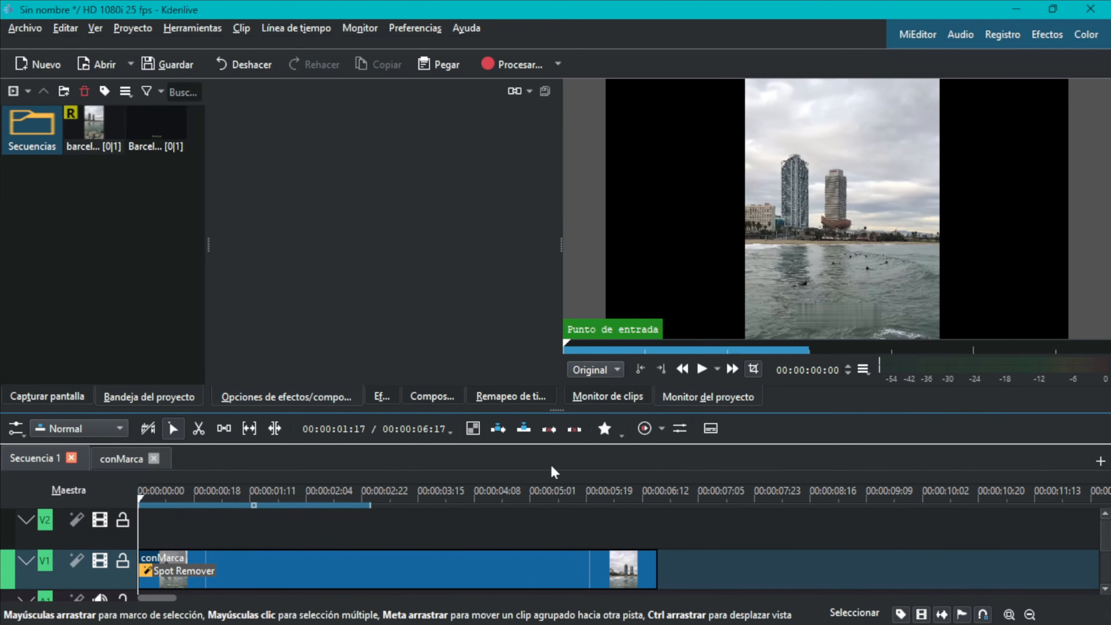
left_click(702, 370)
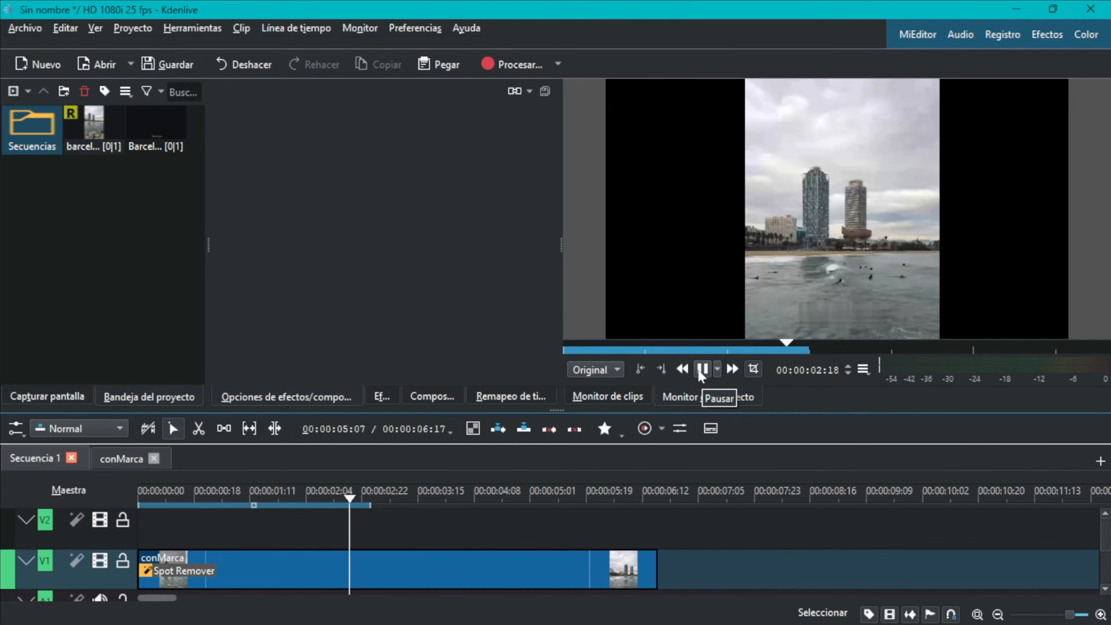
left_click(700, 371)
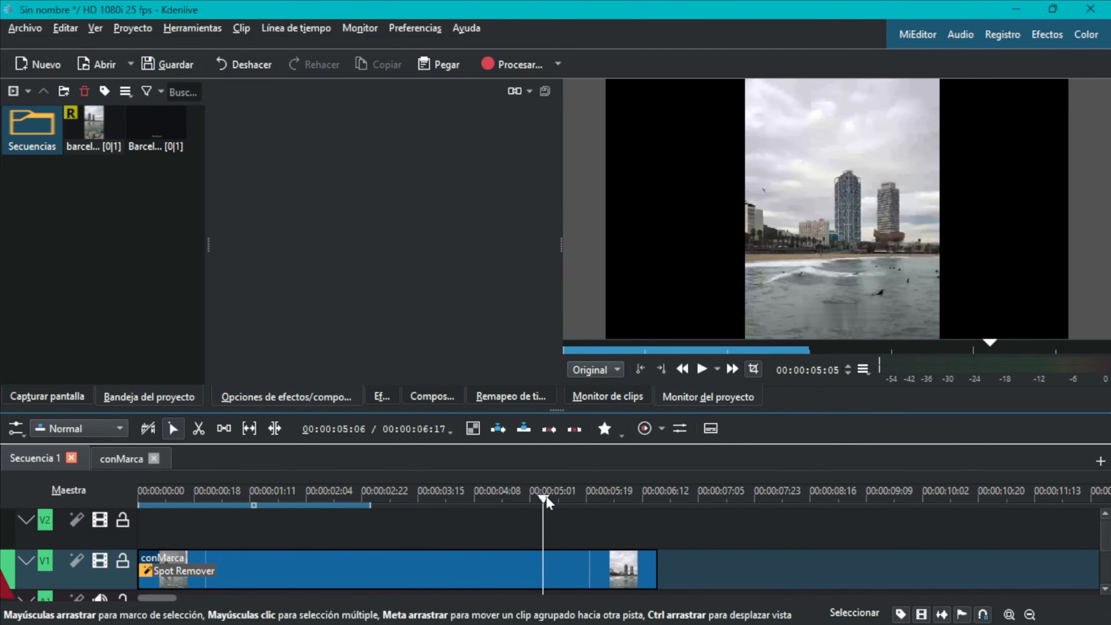
left_click_drag(543, 496, 188, 496)
left_click(263, 561)
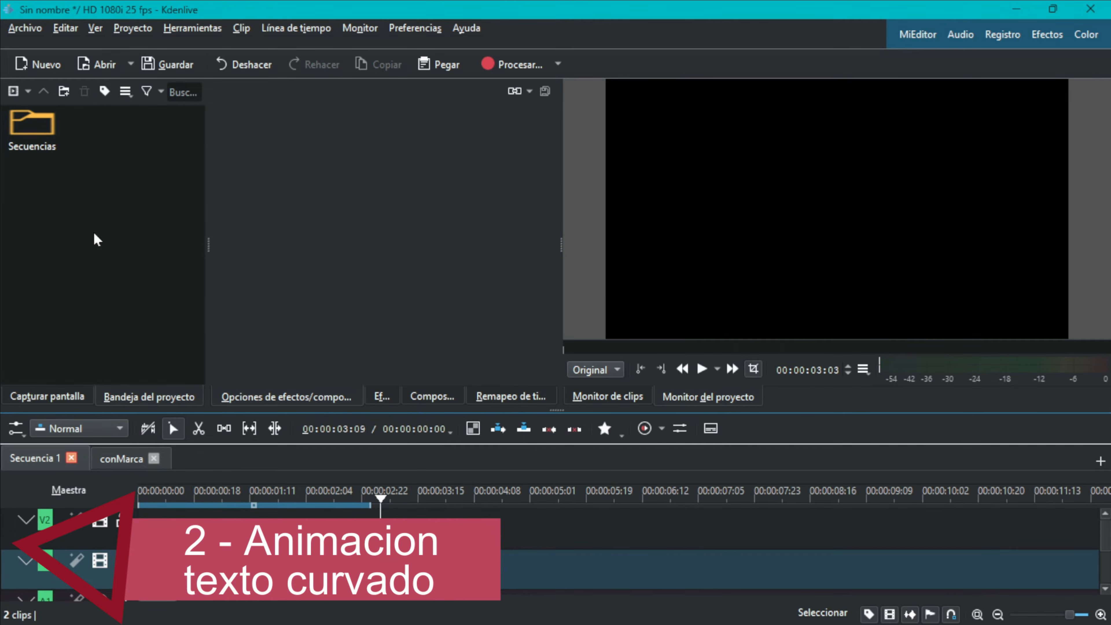
- Create an orange colour clip and place it at the start of track V1, extended to a length of 00:00:05:15
right_click(111, 250)
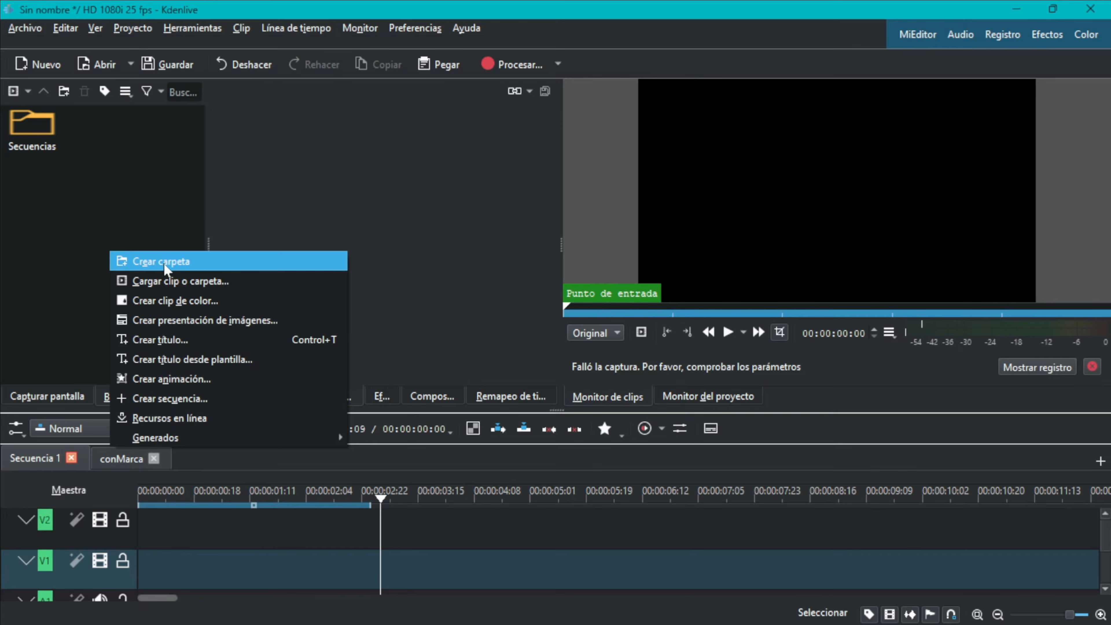
left_click(151, 301)
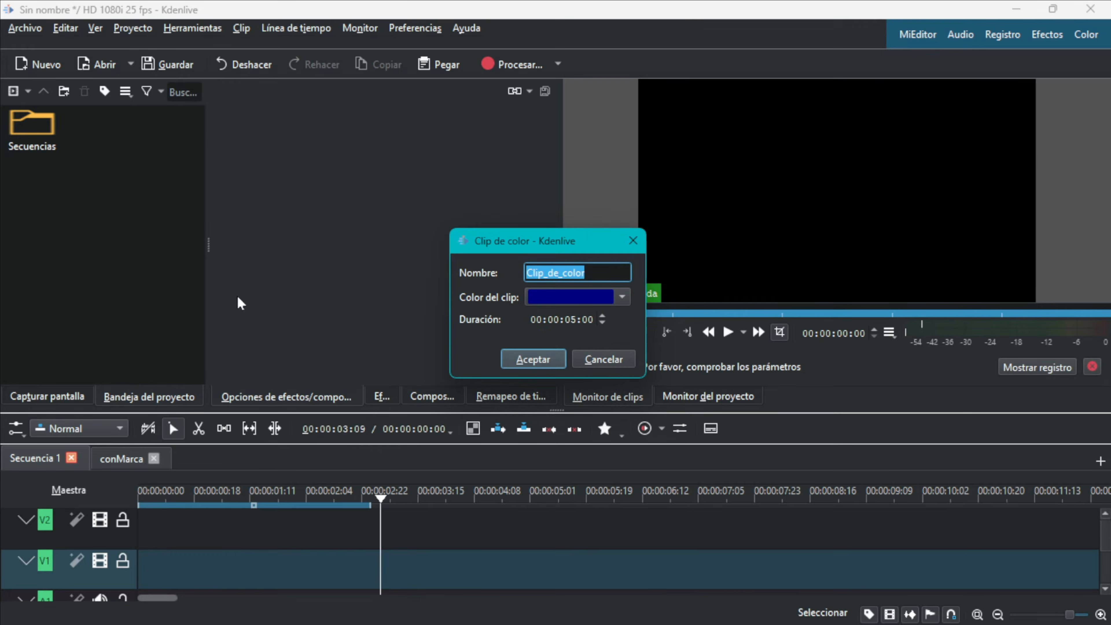
left_click(613, 302)
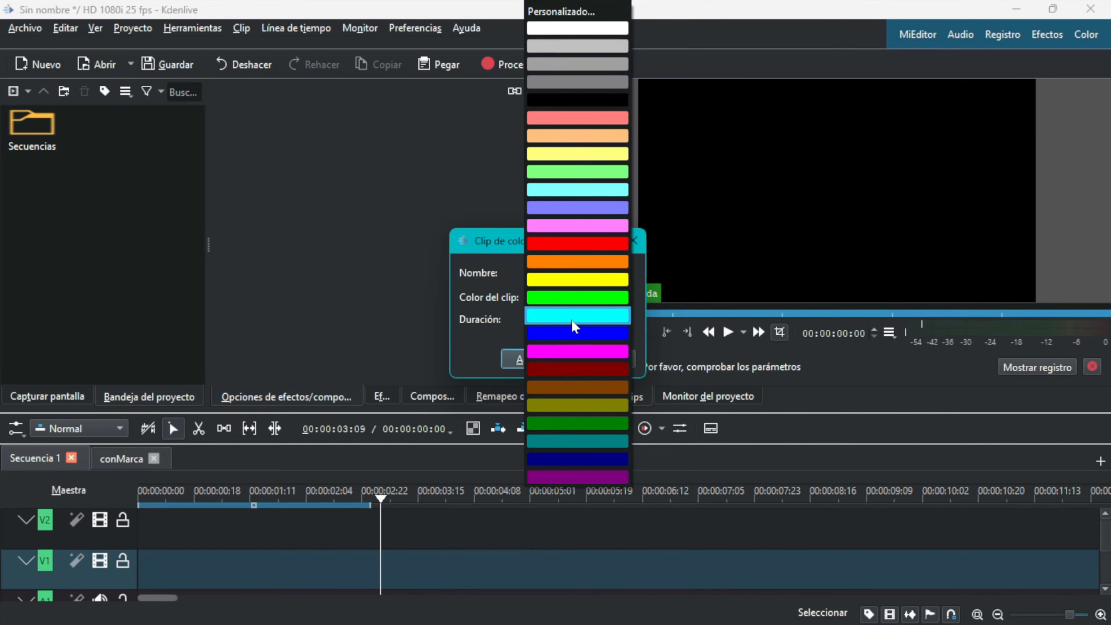
left_click(574, 264)
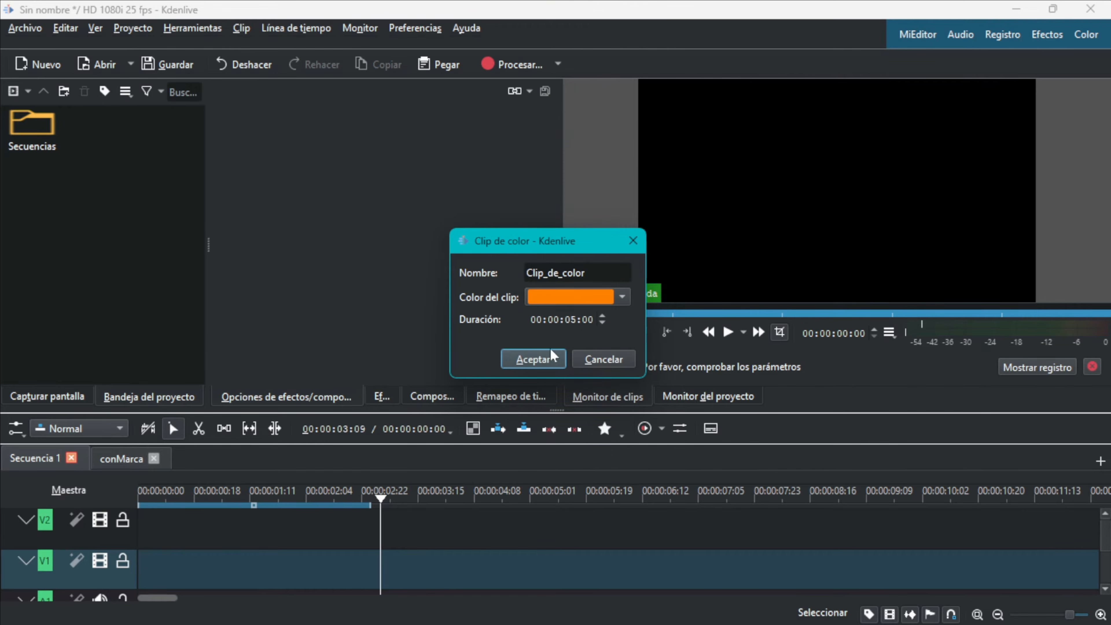
left_click(544, 356)
left_click_drag(88, 124, 146, 569)
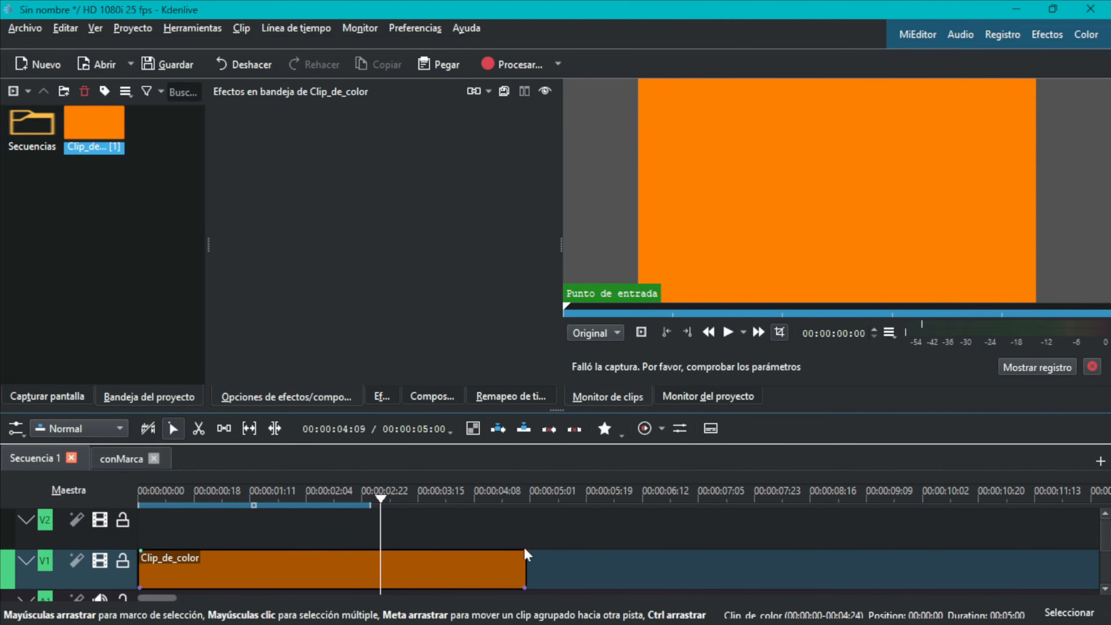
left_click_drag(525, 571, 573, 569)
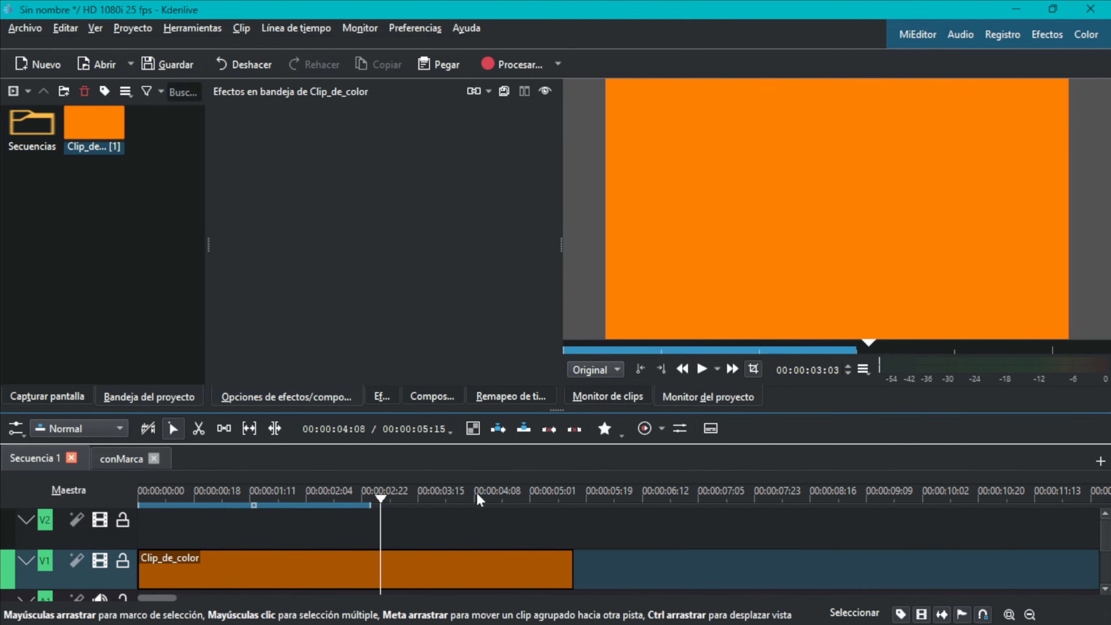
- Start a new title clip with the text "Animación de texto CURVADO"
right_click(102, 248)
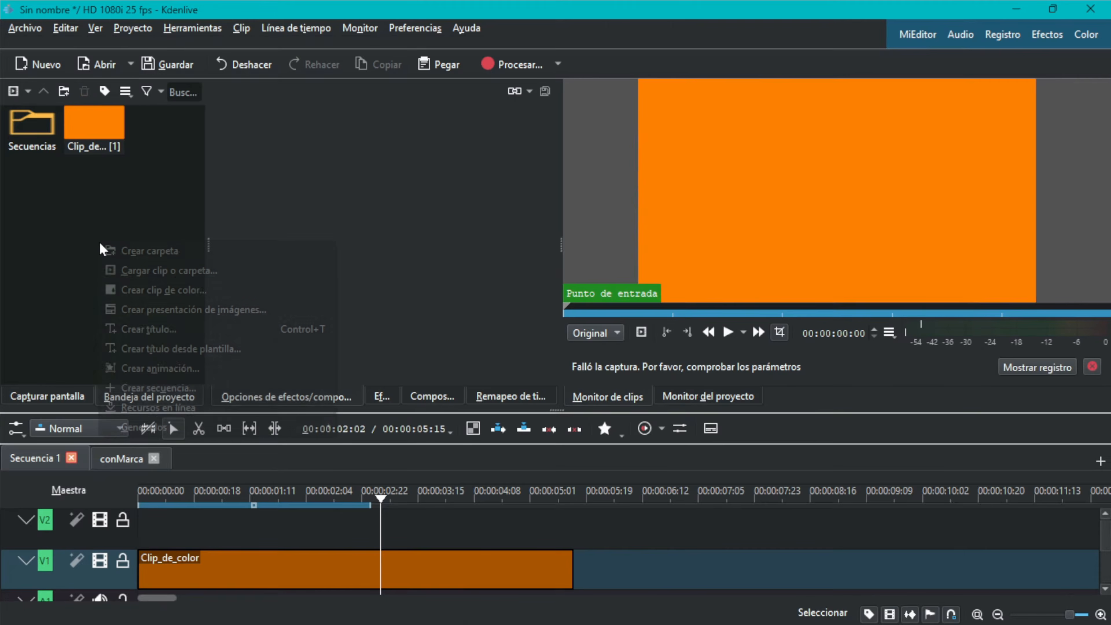
left_click(145, 336)
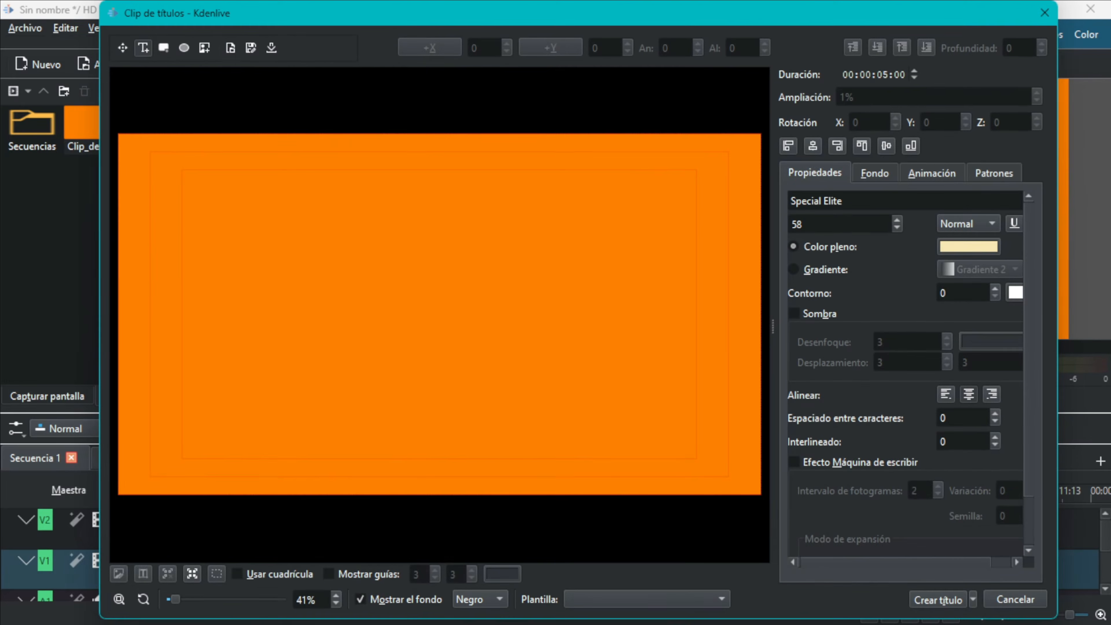
left_click(225, 291)
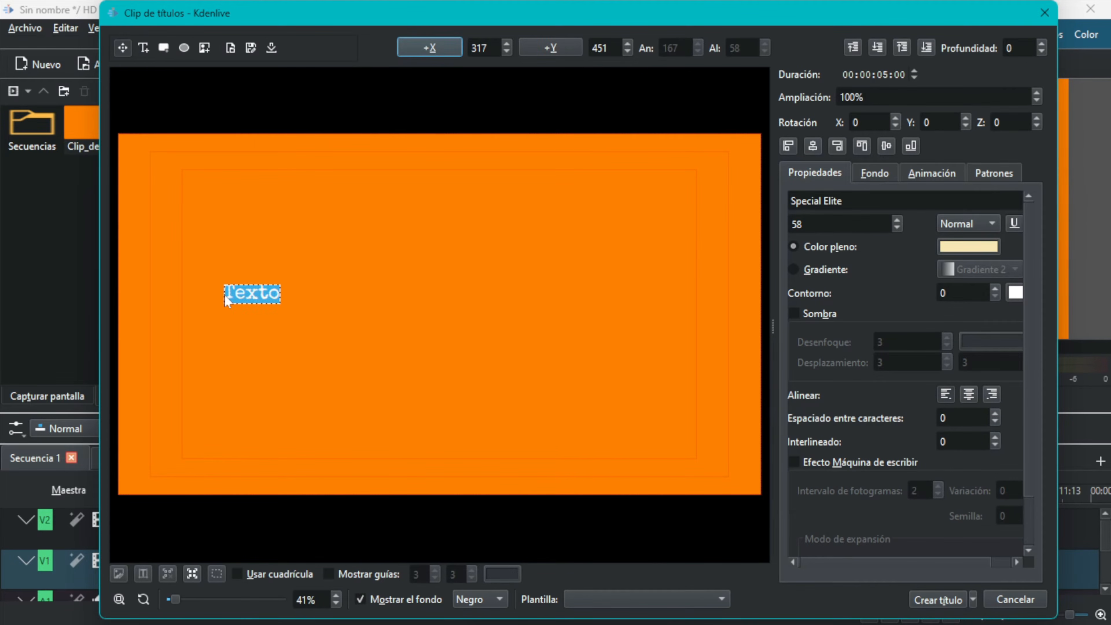
type("Animación de texto CURVADO")
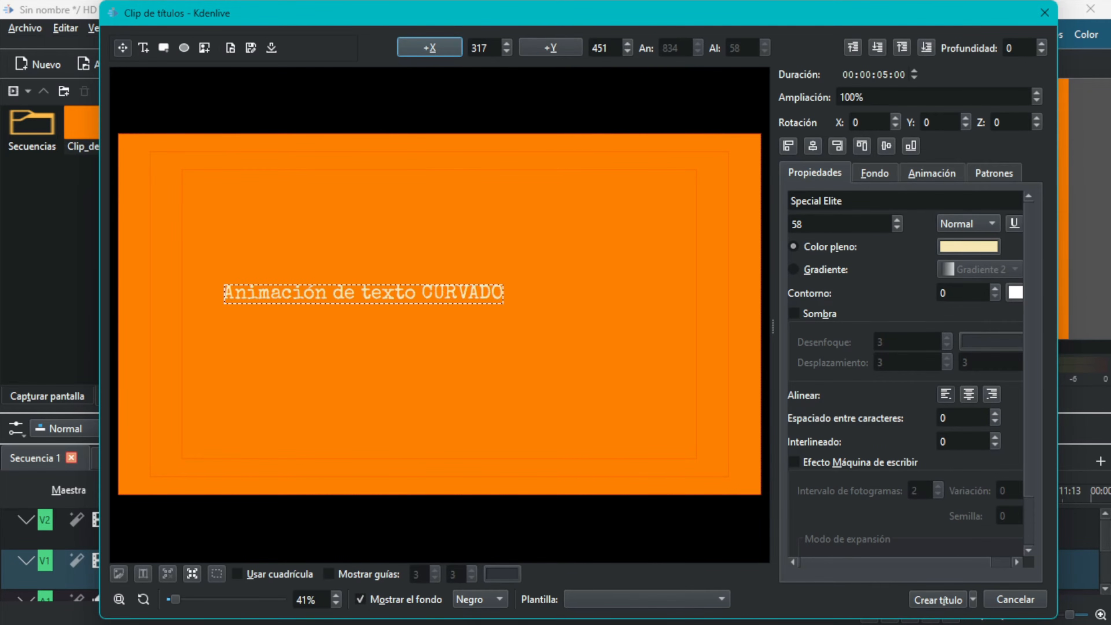
- Set the title text in the Demo Heavy CAPS font and centre it in the frame, completing the title clip
left_click(896, 200)
scroll(764, 350, "down", 5)
left_click(763, 347)
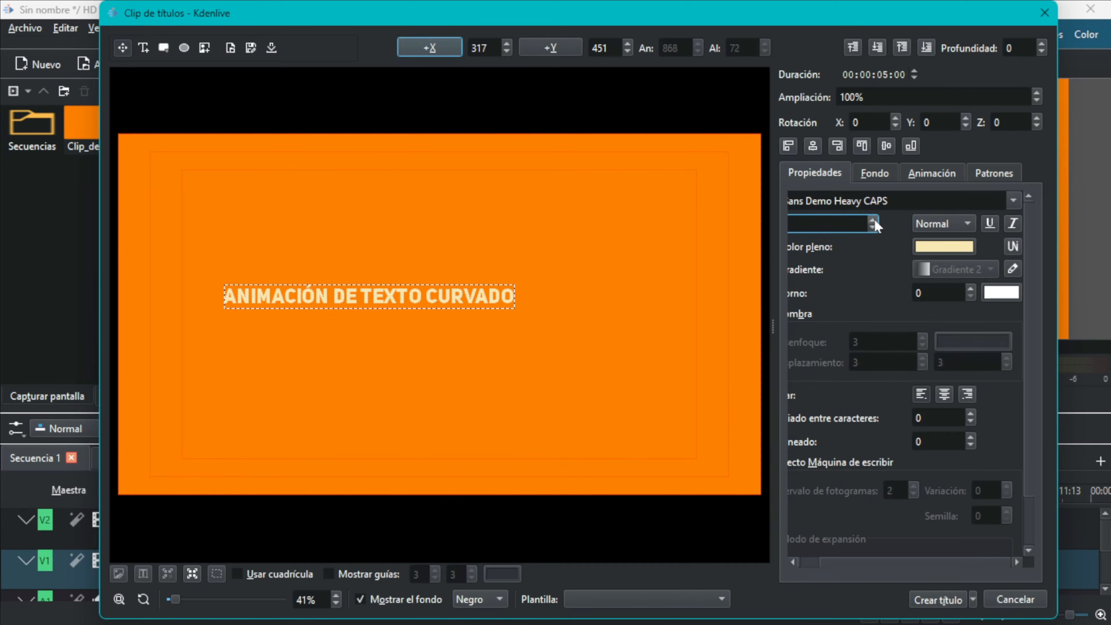
left_click(886, 146)
left_click(939, 599)
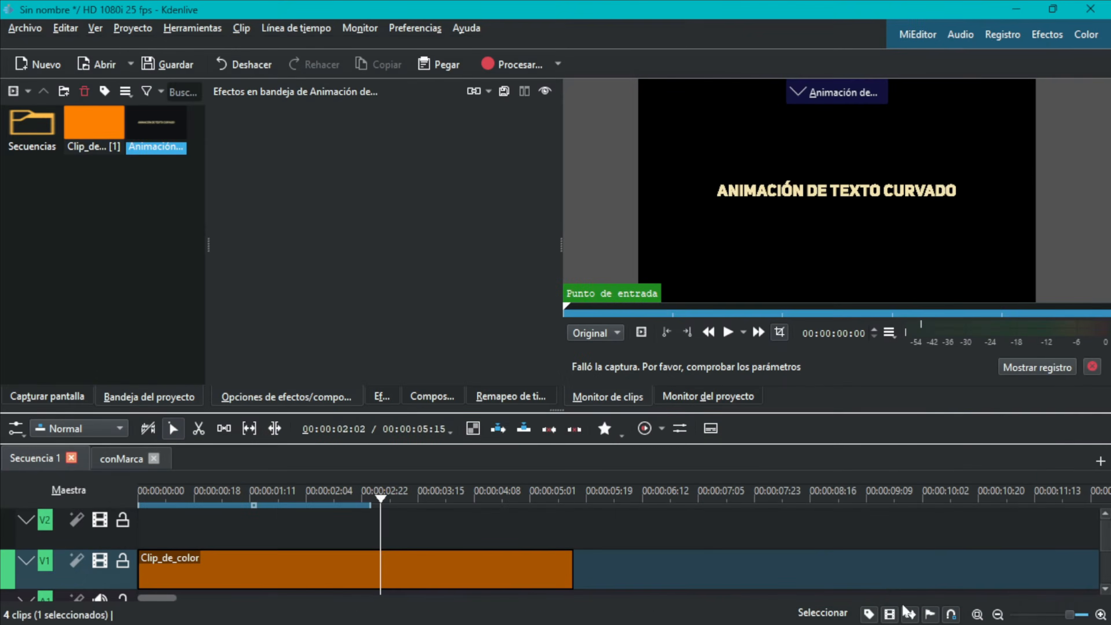
- Place the title clip on track V2 above the orange clip and apply the VR360 Transform effect to it
left_click_drag(148, 121, 140, 525)
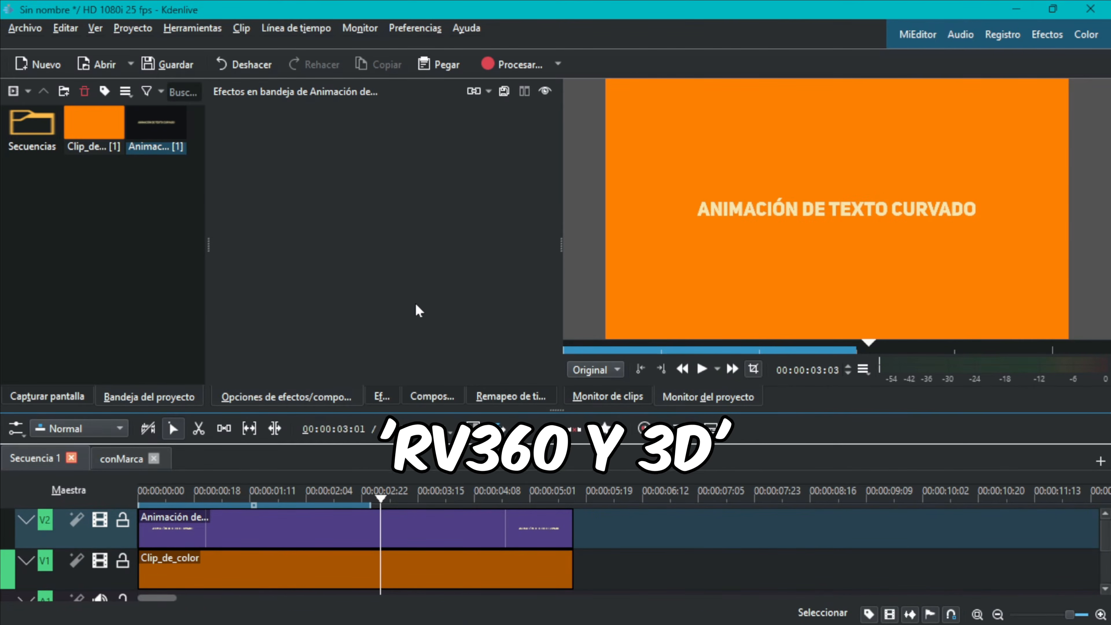
left_click(382, 398)
left_click_drag(550, 224, 551, 166)
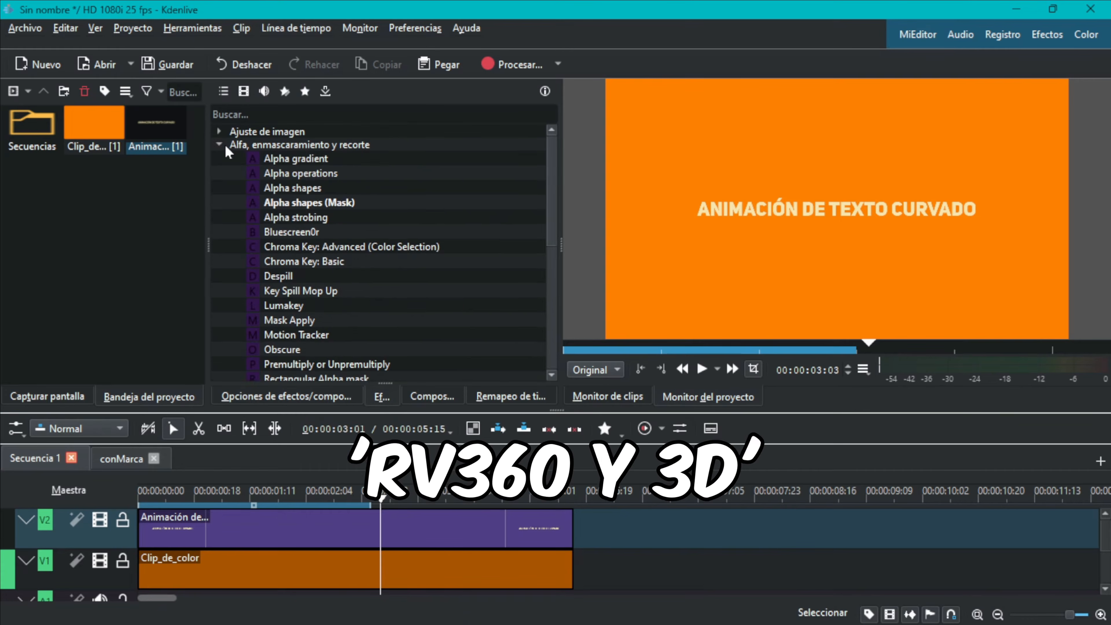
left_click(222, 147)
left_click(219, 262)
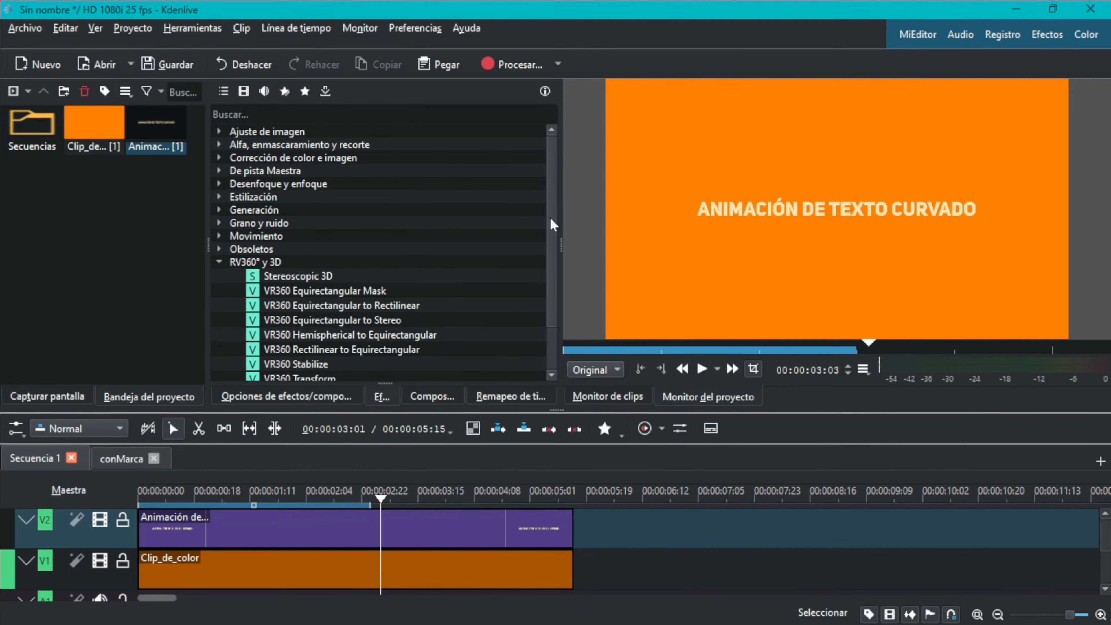
scroll(280, 340, "down", 2)
left_click_drag(286, 326, 253, 527)
left_click(298, 534)
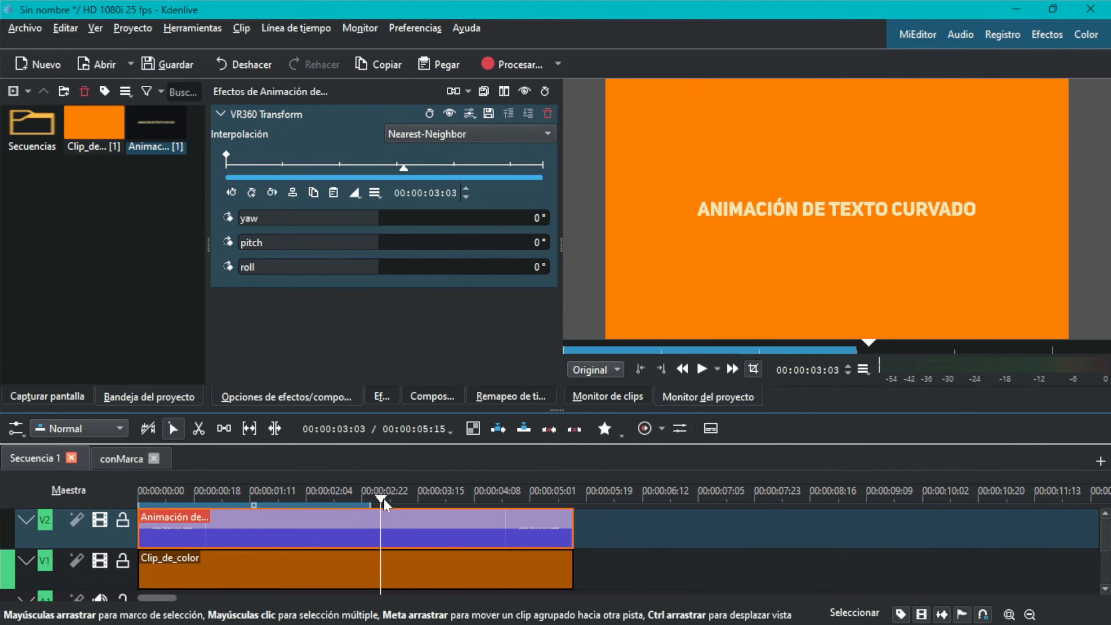
- At the title clip's first frame, set the VR360 Transform pitch to 31° and roll to 46°
left_click_drag(384, 499, 132, 525)
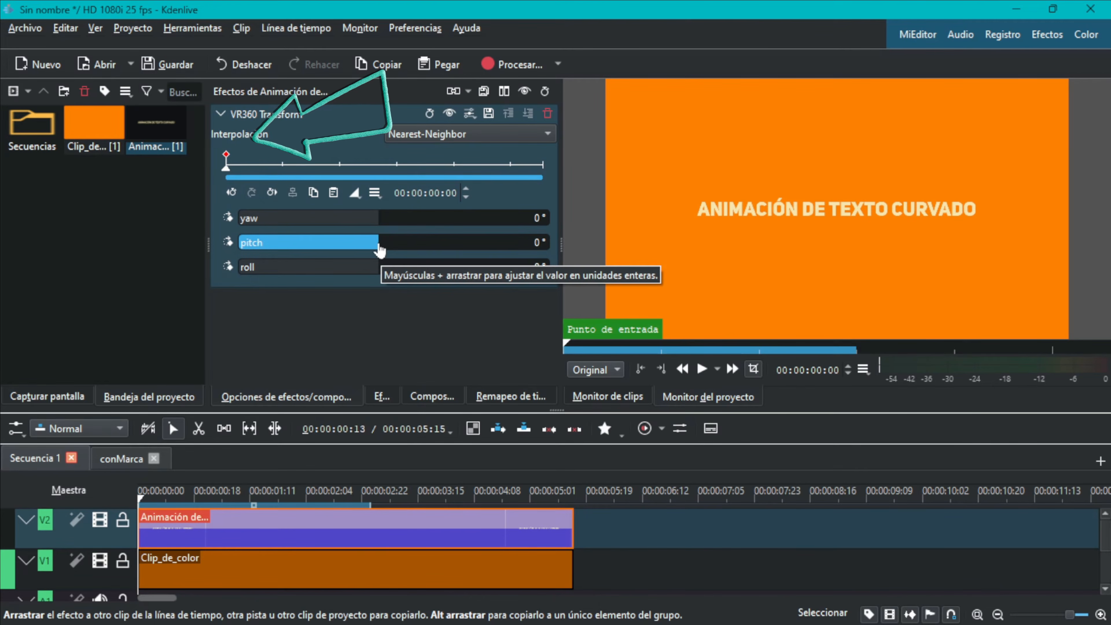
left_click_drag(384, 247, 416, 273)
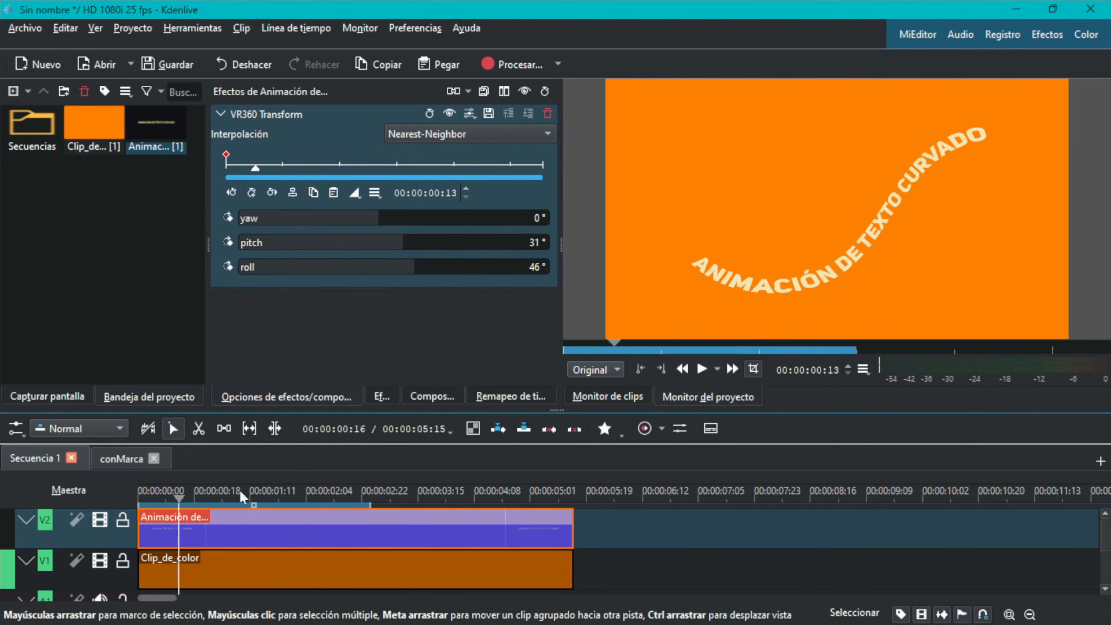
- Add a VR360 Transform keyframe at 00:00:05:14 with yaw at -360°, and play the text animation from the start
left_click_drag(226, 167, 541, 175)
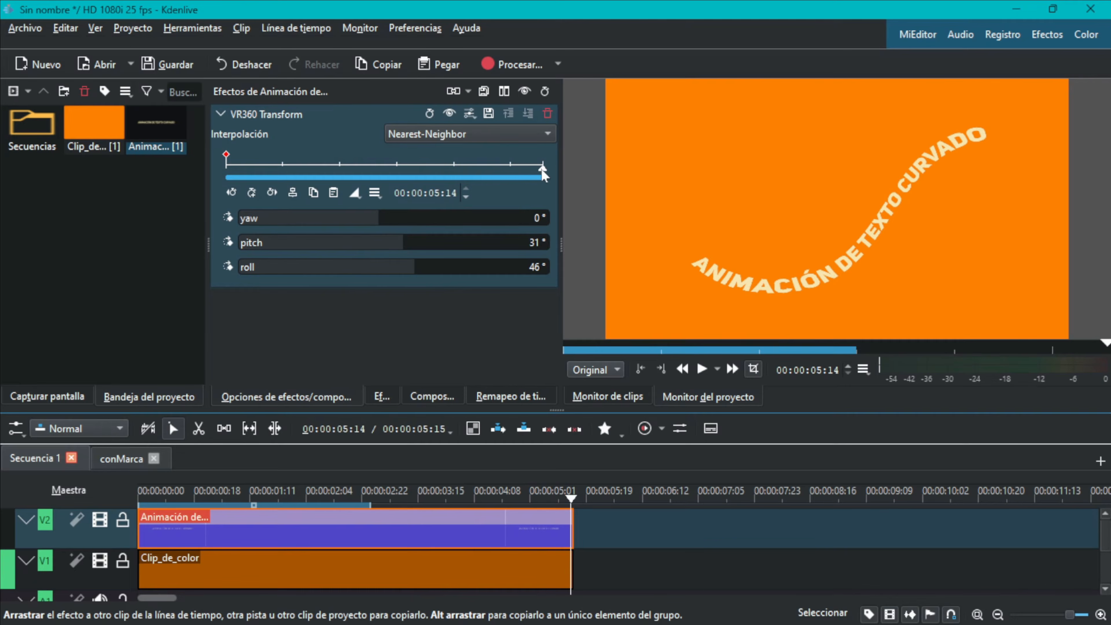
left_click(252, 192)
left_click_drag(377, 227, 232, 219)
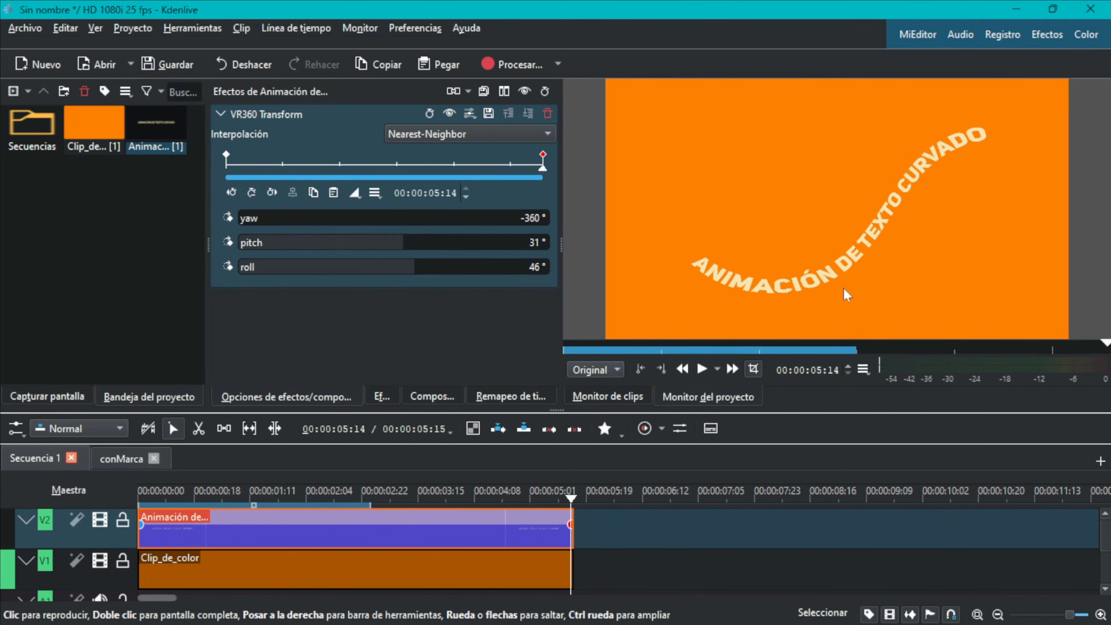
key("Home")
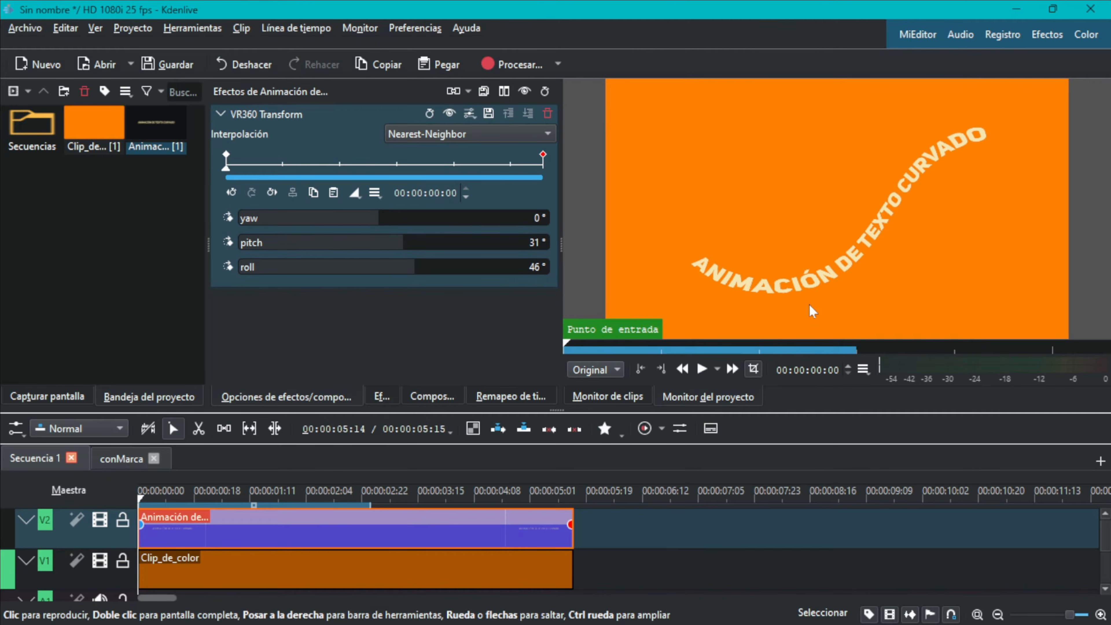
left_click(702, 369)
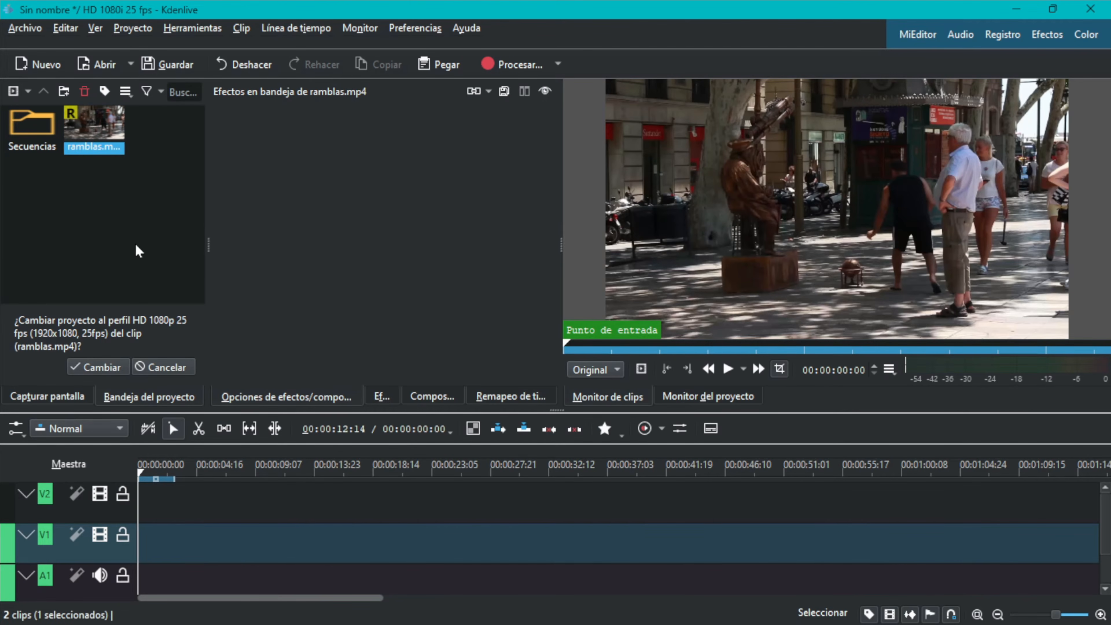
- Place ramblas.mp4 from the project bin at the start of tracks V1 and A1
mouse_move(84, 137)
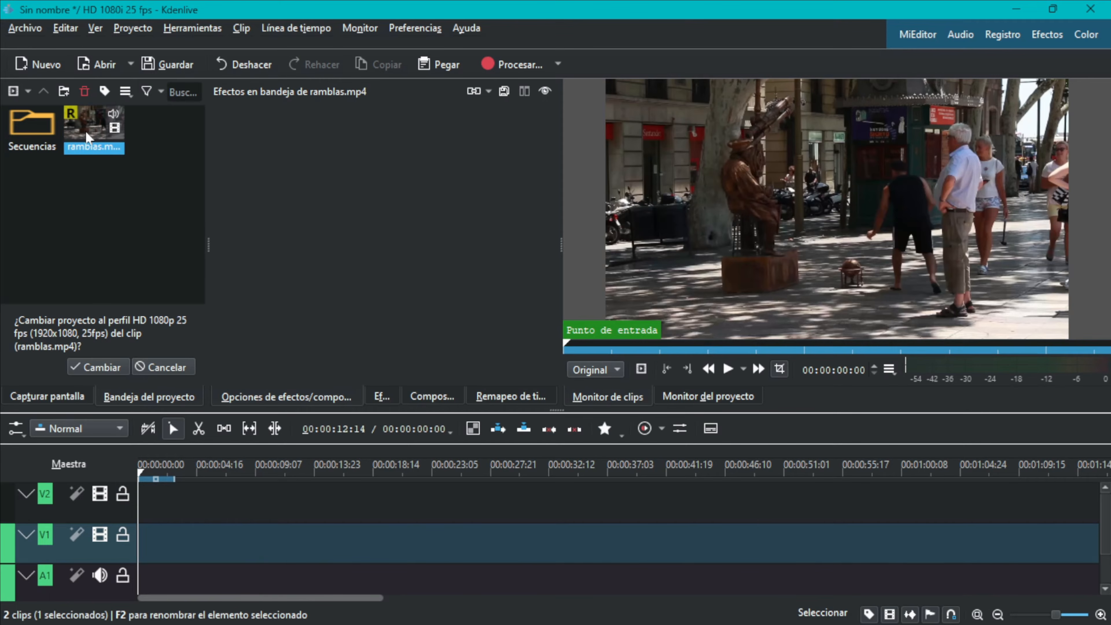
left_click_drag(84, 136, 210, 543)
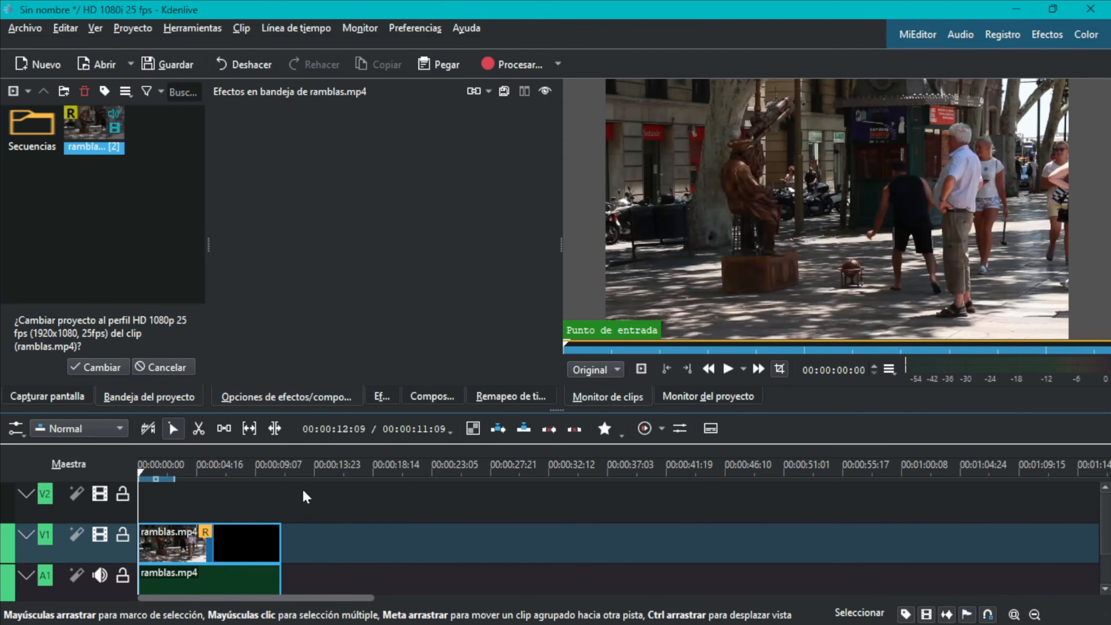
- Trim the end of ramblas.mp4 on tracks V1 and A1 to about 00:00:10:22 to cut off the black frames
scroll(372, 567, "up", 3)
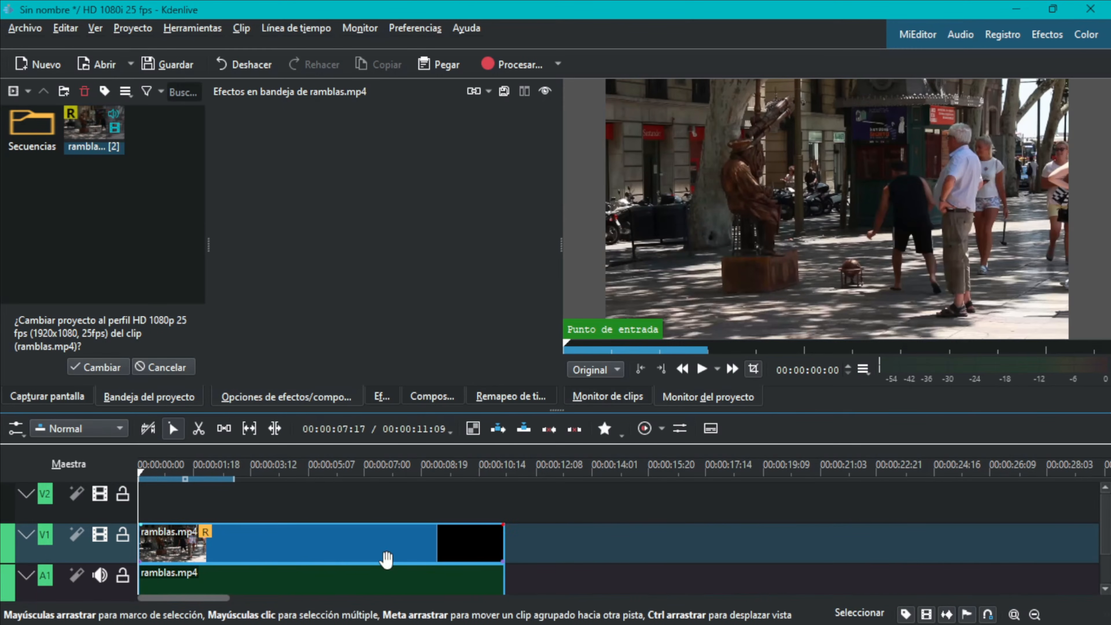
left_click_drag(499, 467, 491, 473)
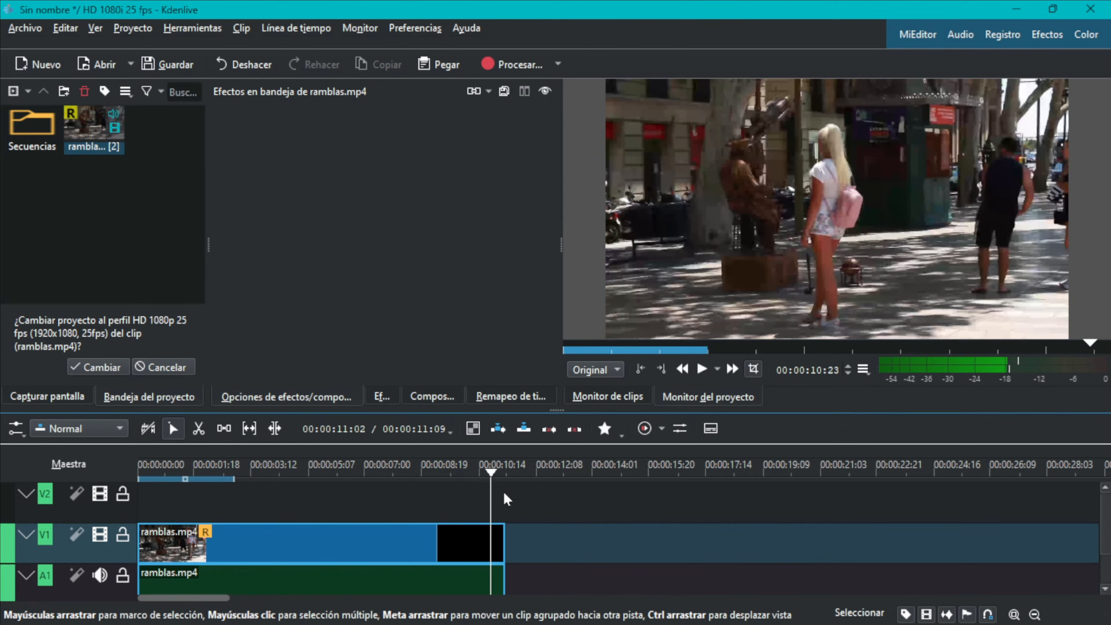
left_click_drag(499, 542, 489, 543)
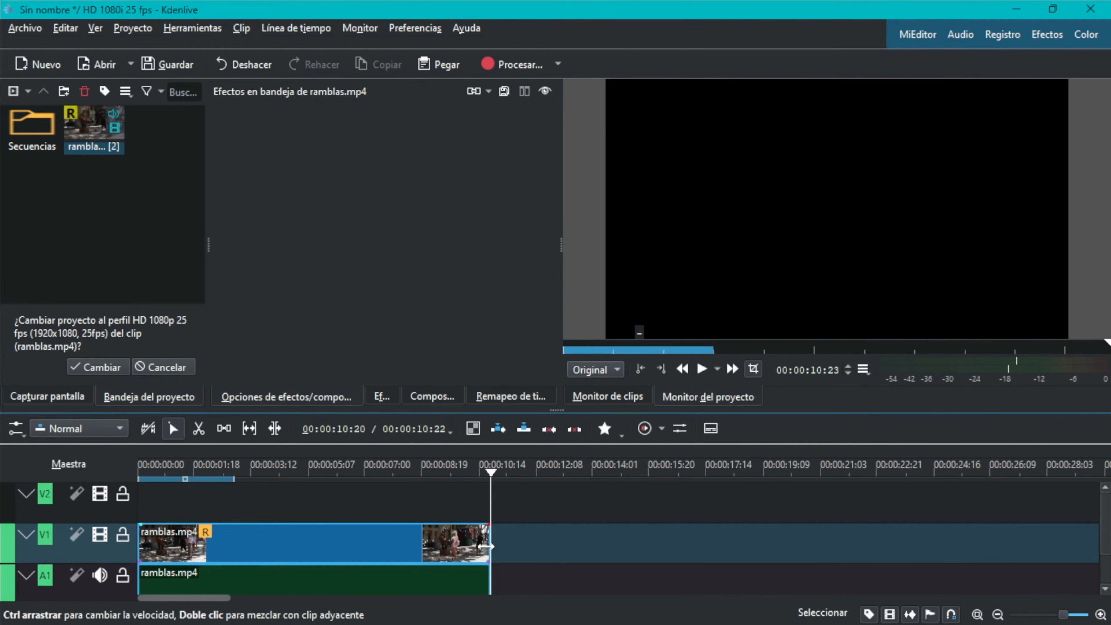
- Create a title clip with the text "Artistas / en las / Ramblas" on three lines
right_click(70, 214)
left_click(127, 304)
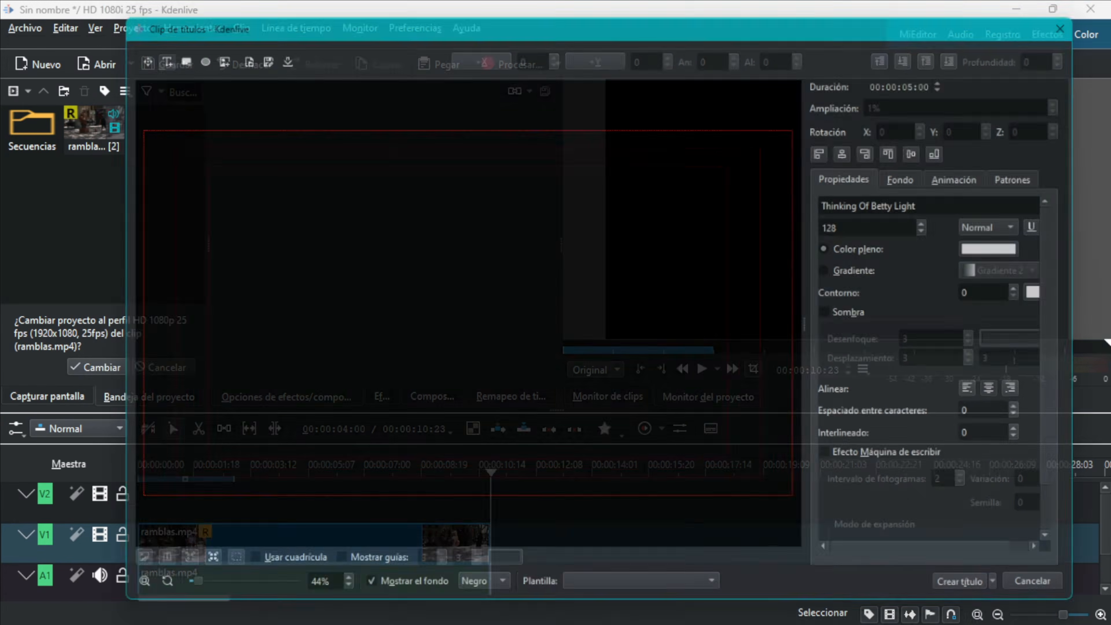
left_click(359, 308)
type("Artistas")
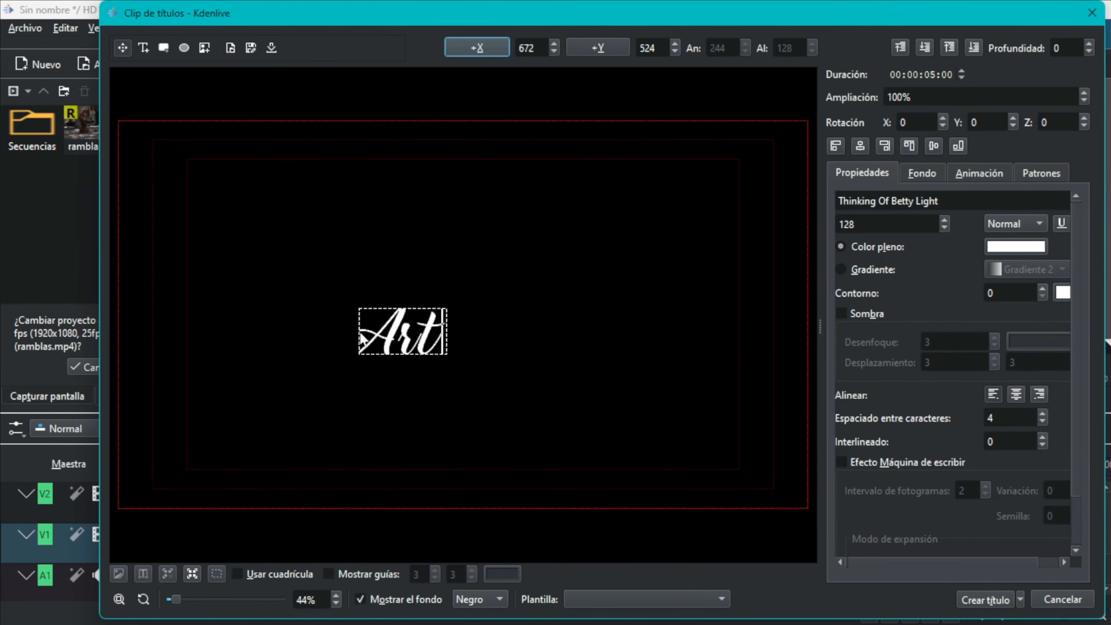
key("Return")
type("en las")
key("Return")
type("Ramblas")
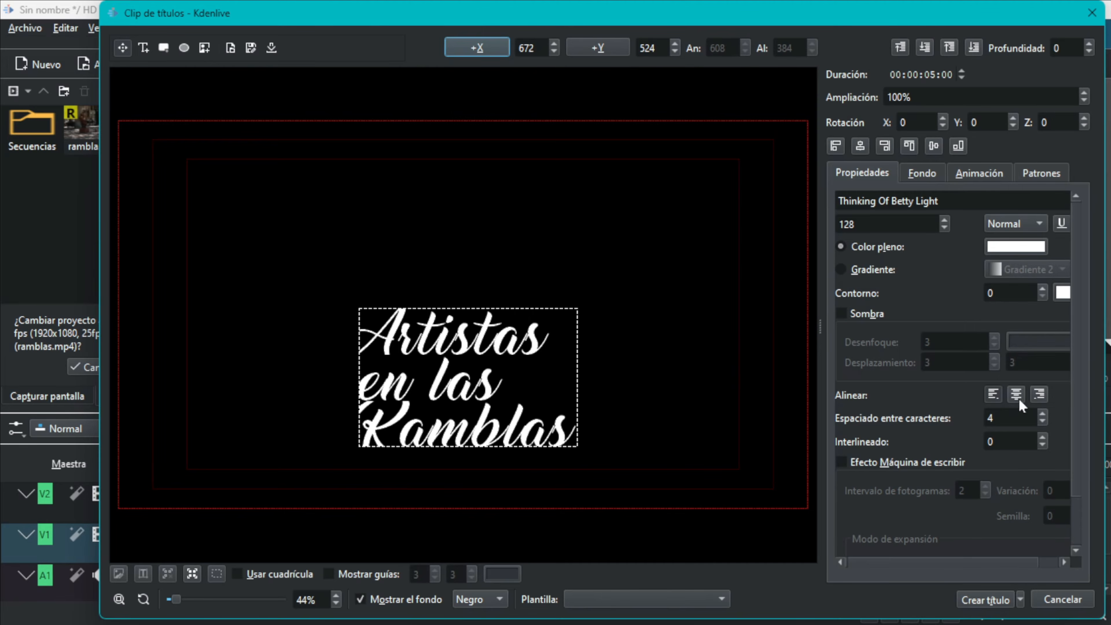
- Centre the title text, set its line spacing to 14, fill it with Gradiente 2, and create the title
left_click(1016, 393)
scroll(1019, 405, "down", 2)
scroll(1010, 382, "up", 14)
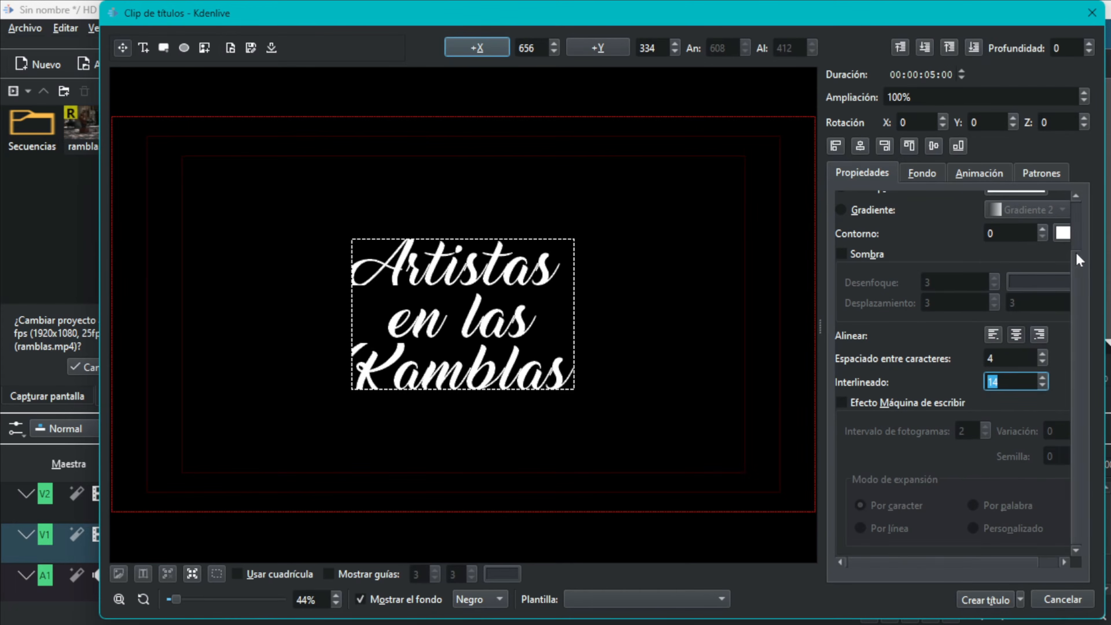
scroll(1078, 260, "up", 3)
left_click(841, 269)
left_click(998, 602)
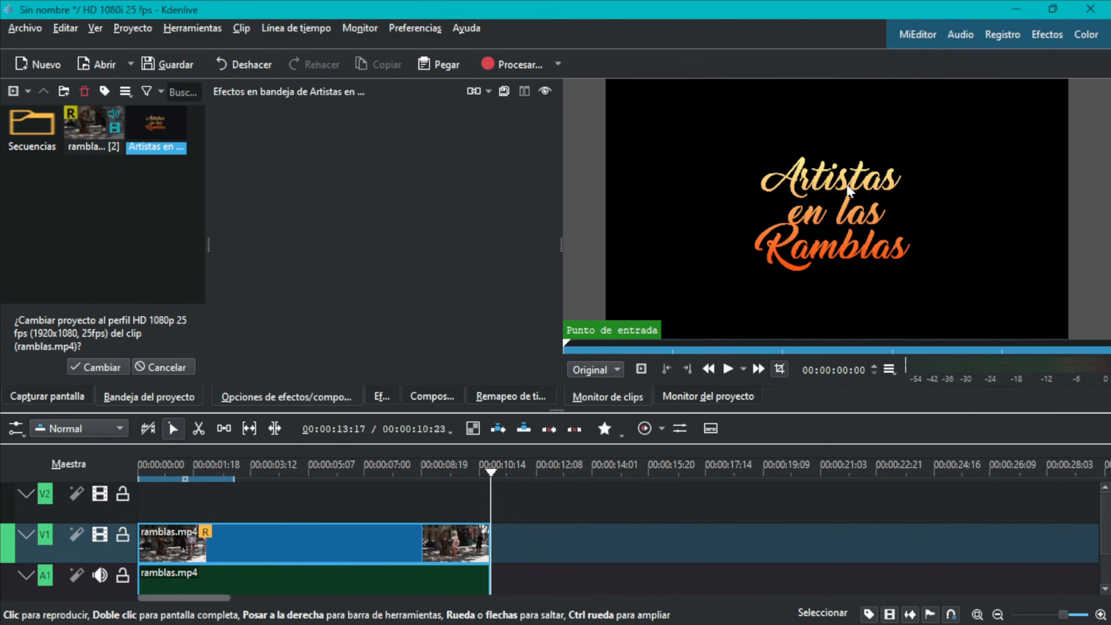
- Place the title clip on track V2 above ramblas.mp4 and extend its end to about 00:00:10:02
left_click_drag(156, 125, 181, 520)
left_click_drag(340, 508, 462, 507)
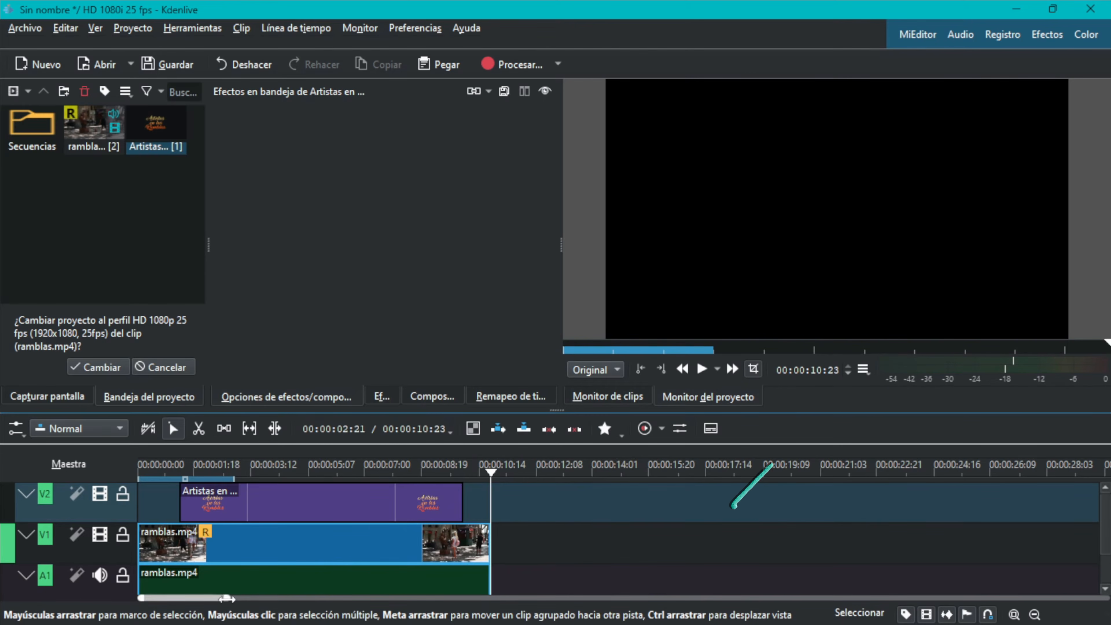
- Add a Wipe composition at the end of the title clip and shorten it from its start to about 4 seconds
left_click_drag(225, 598, 192, 610)
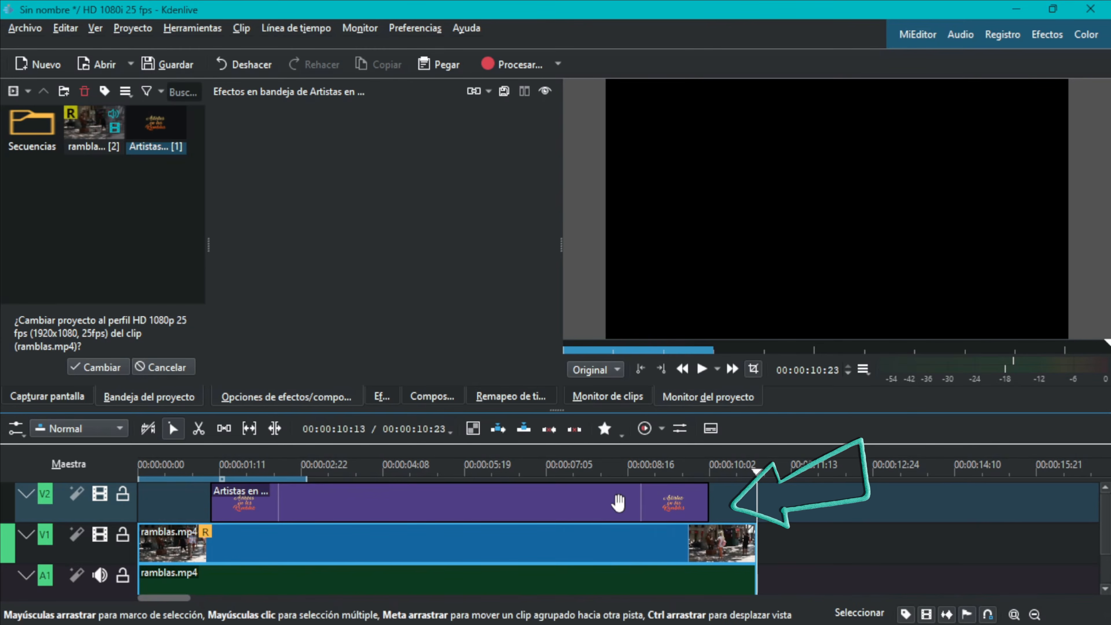
left_click(704, 520)
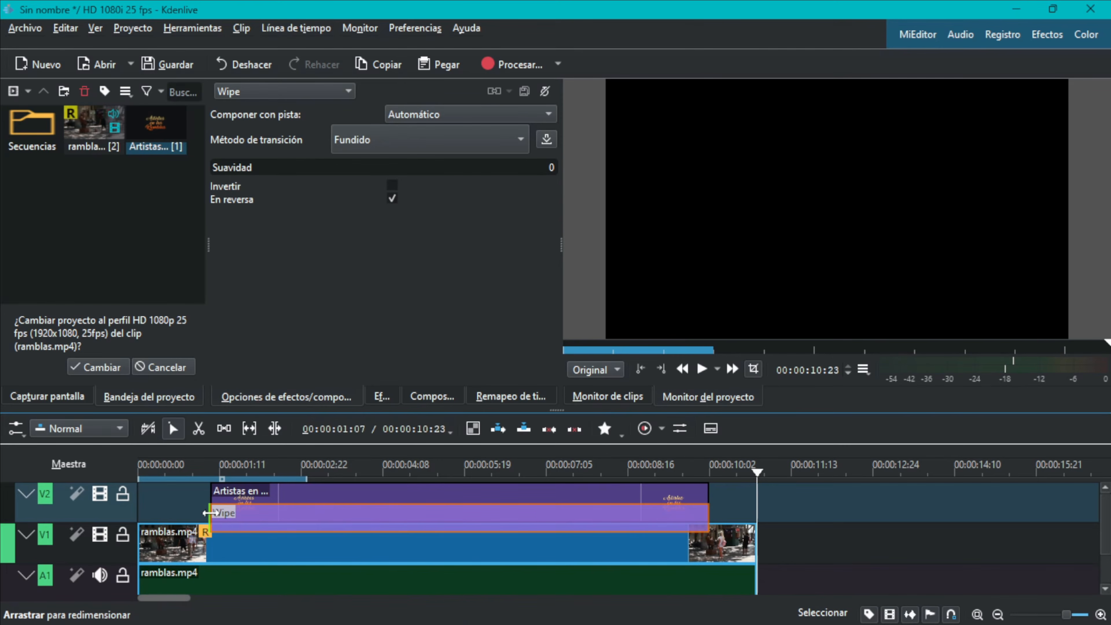
left_click_drag(207, 513, 348, 516)
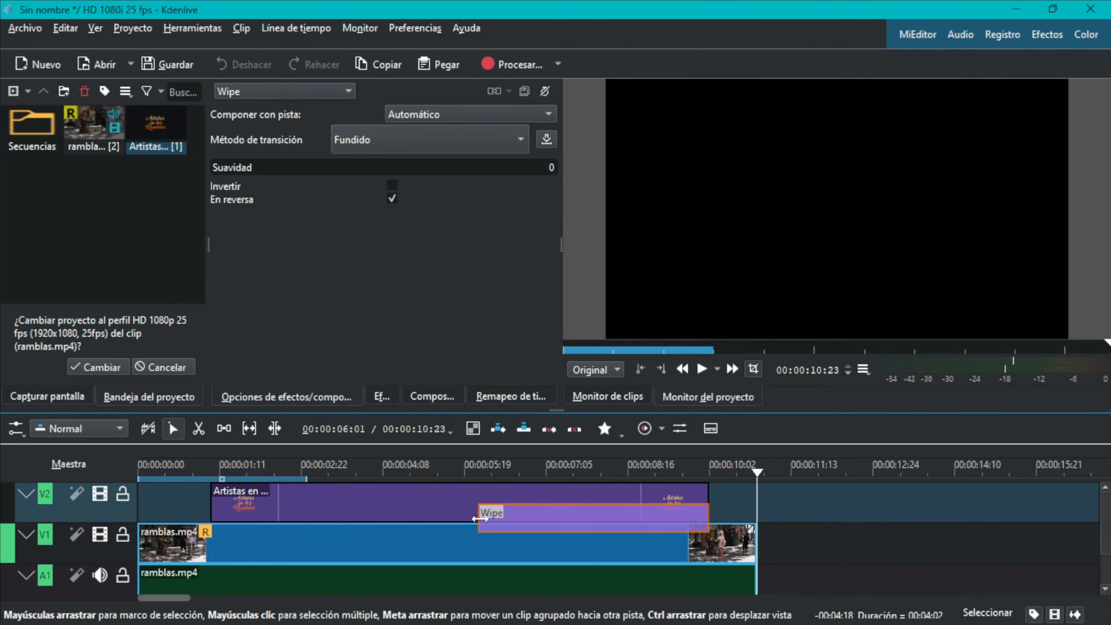
left_click_drag(483, 519, 484, 519)
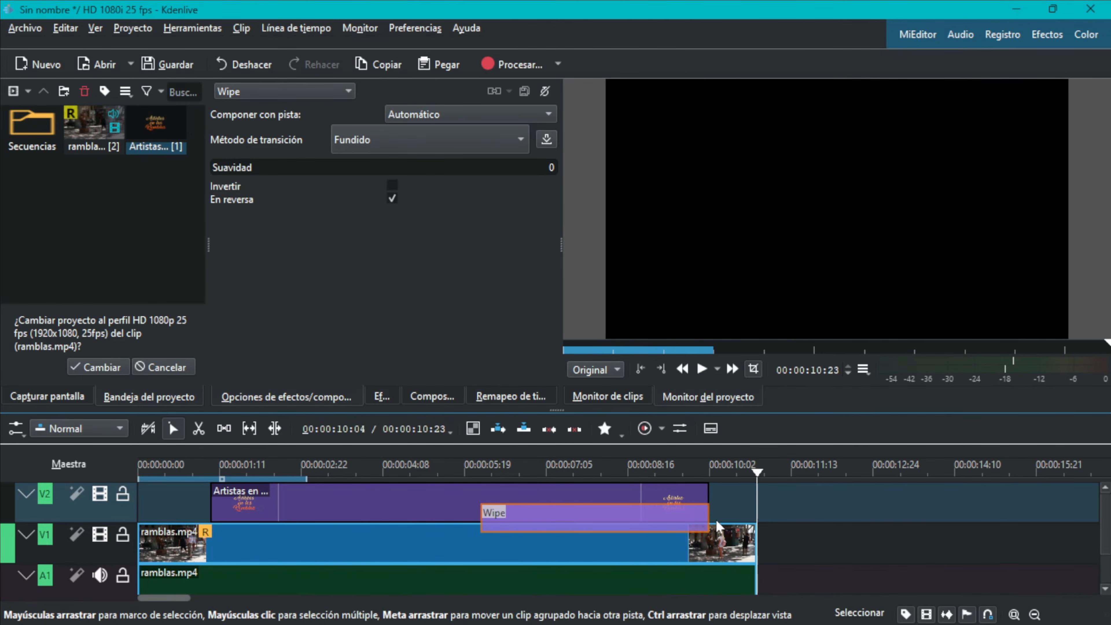
- Preview the title's Wipe, try 98824-Green Place Fractal.pgm as its transition method, and scrub through the result
left_click(290, 470)
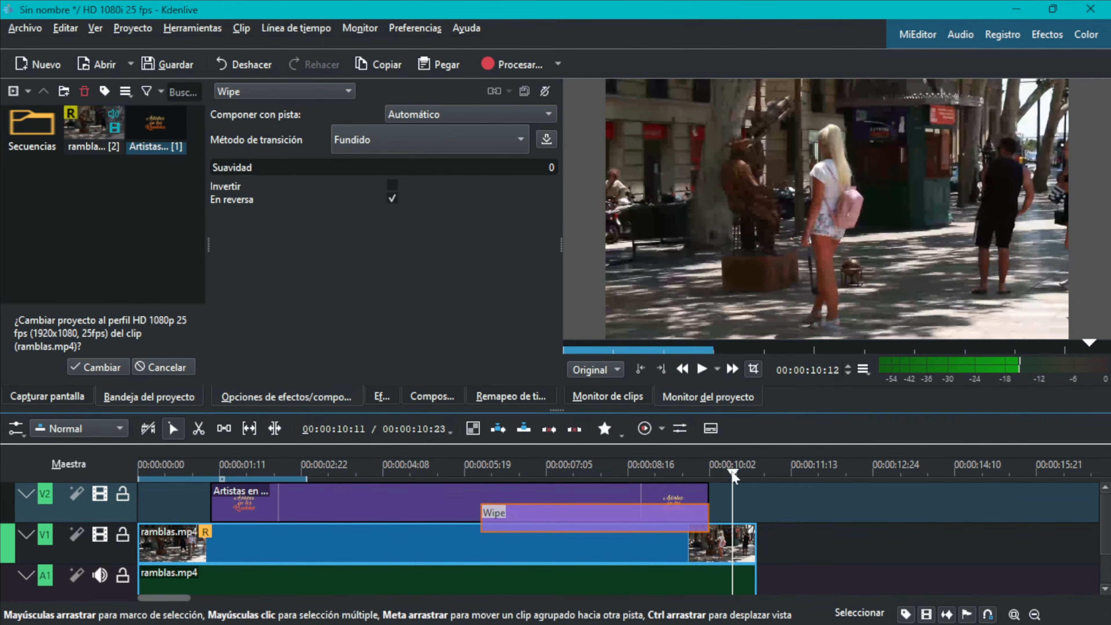
left_click_drag(733, 474, 514, 473)
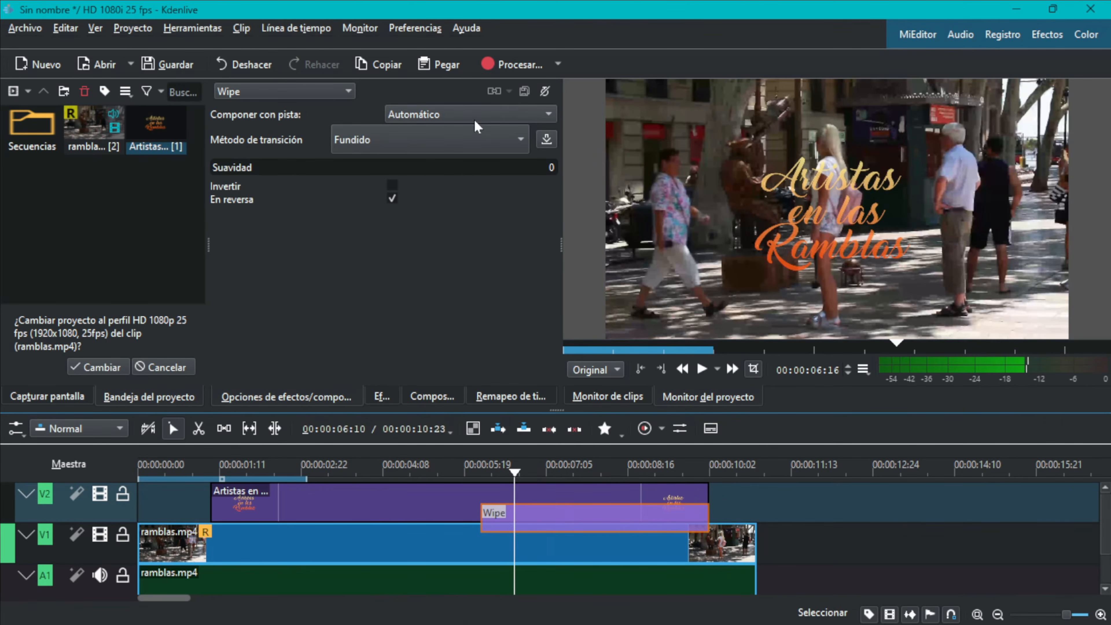
left_click(399, 142)
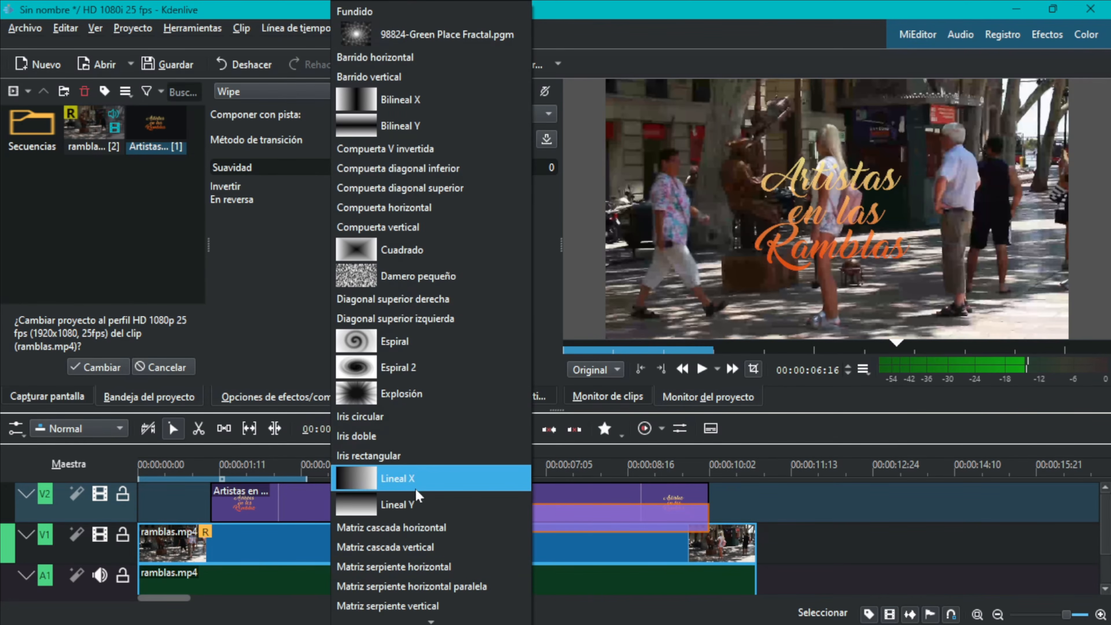
scroll(401, 450, "down", 6)
scroll(400, 450, "up", 6)
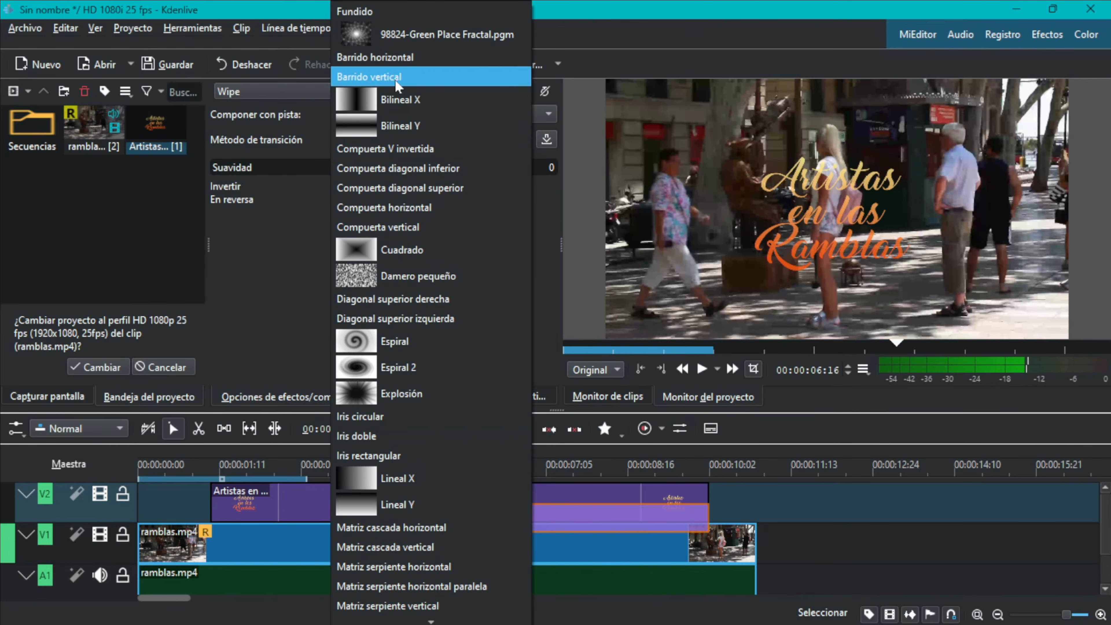
left_click(361, 34)
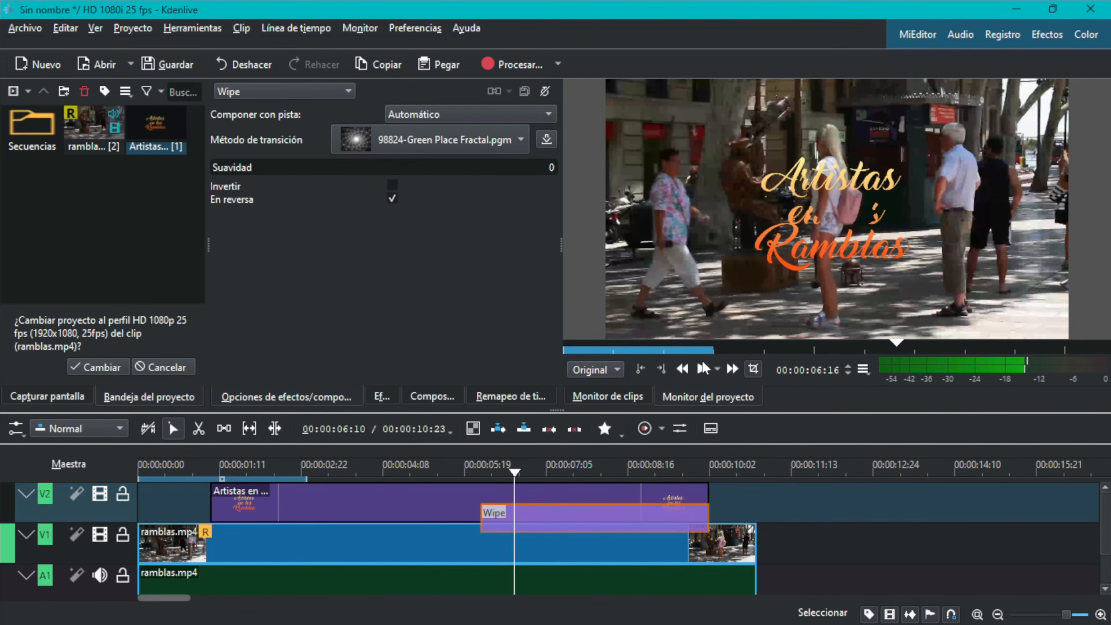
left_click_drag(514, 471, 691, 523)
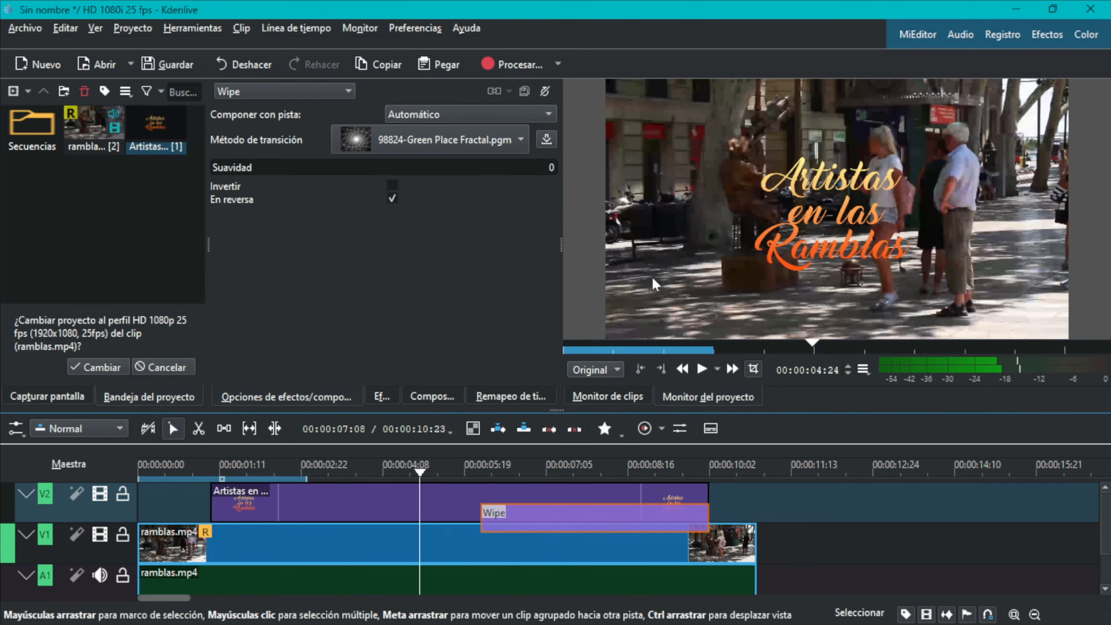
- Try Damero pequeño as the Wipe's transition method and play the result
left_click(430, 139)
left_click(415, 280)
left_click(702, 368)
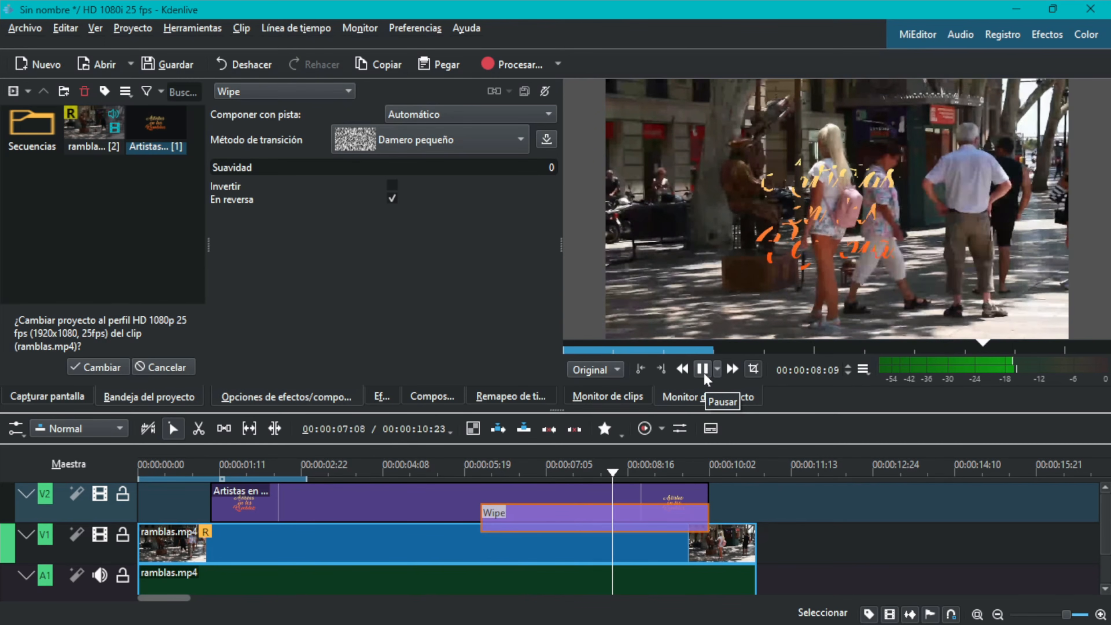
- Set the Wipe's transition method to Nube and play the title's disappearance from before the transition
left_click(685, 369)
left_click(430, 140)
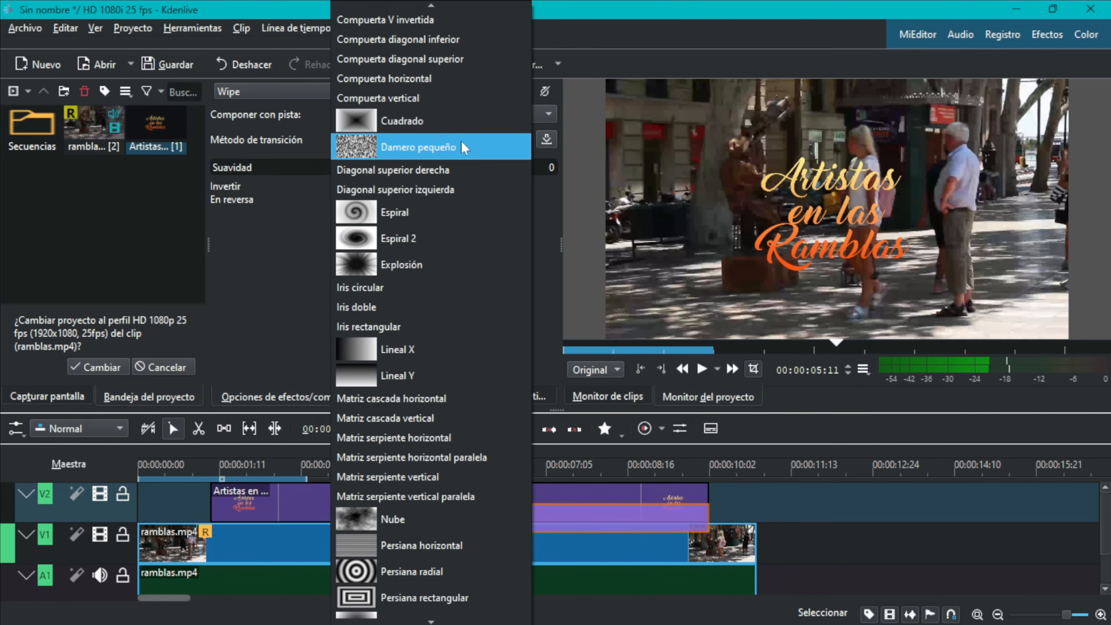
left_click(365, 521)
left_click(702, 369)
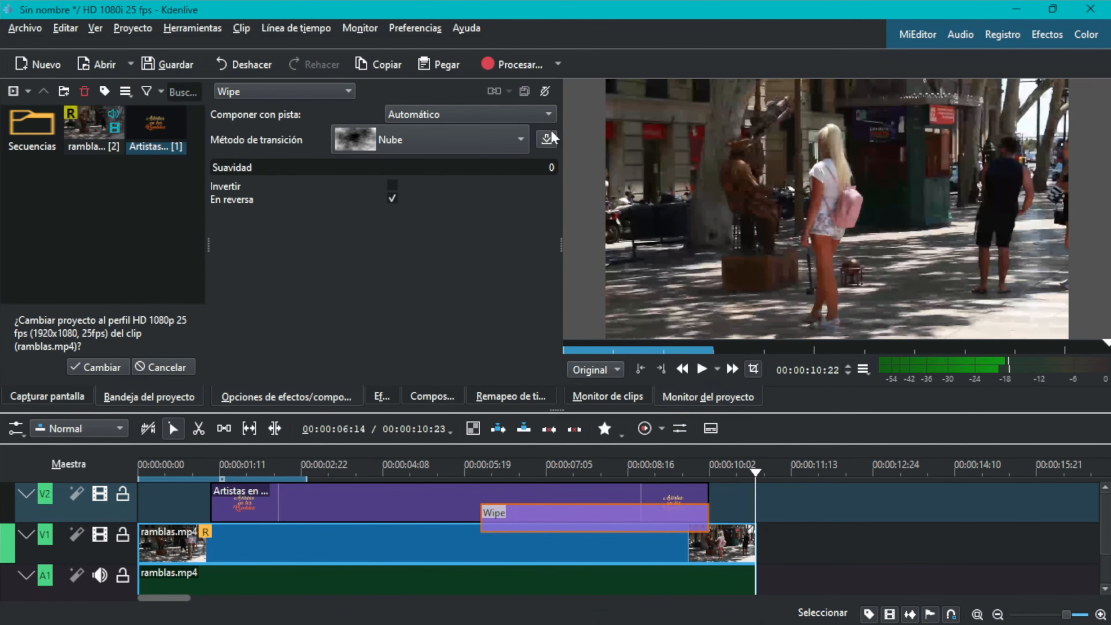
- Browse the downloadable Kdenlive transition wipes and install "Wipe effect: 16:9 cloud"
left_click(545, 140)
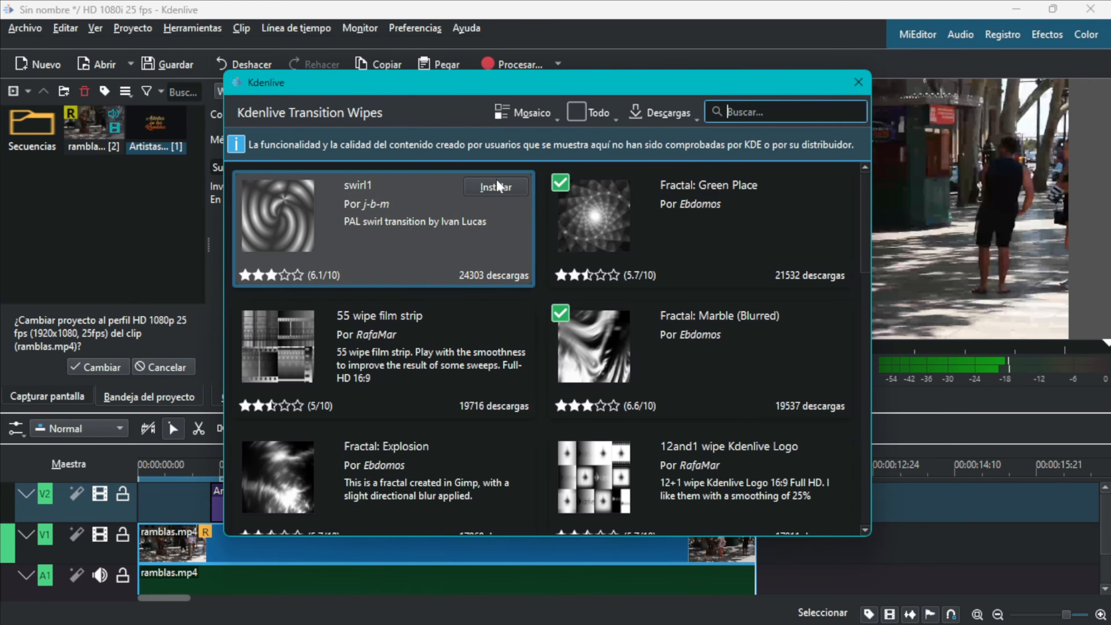
scroll(454, 327, "down", 5)
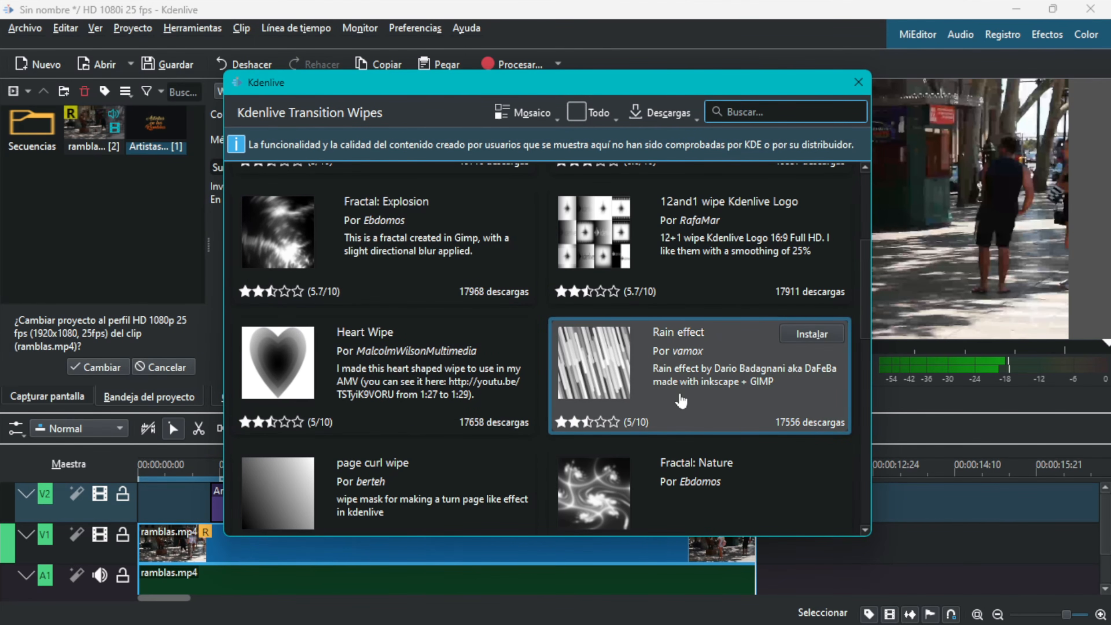
scroll(681, 400, "down", 5)
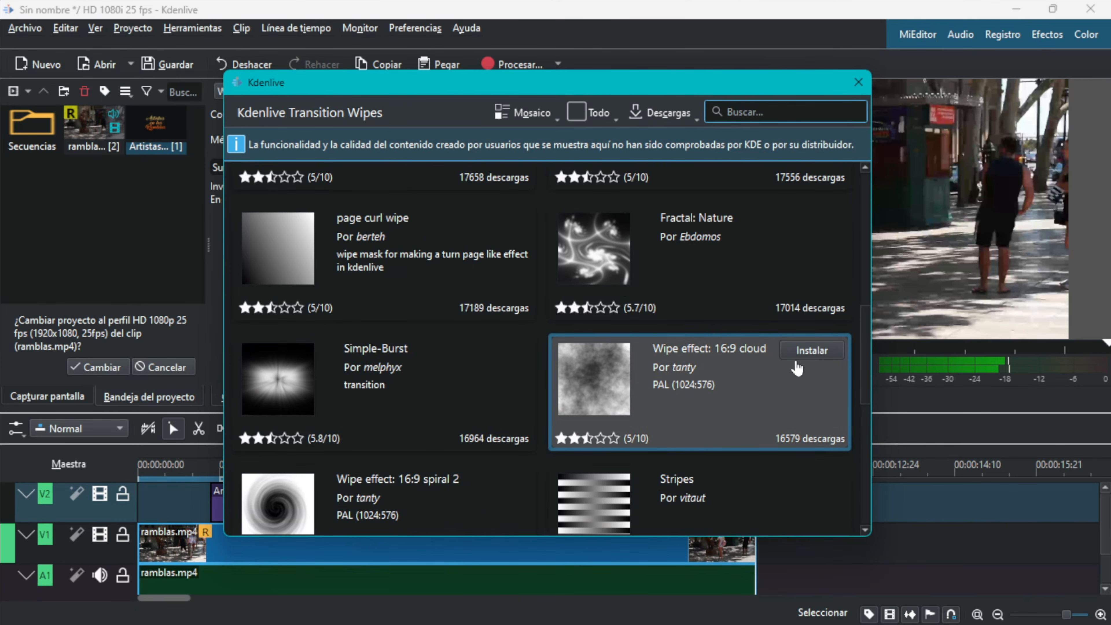
left_click(813, 349)
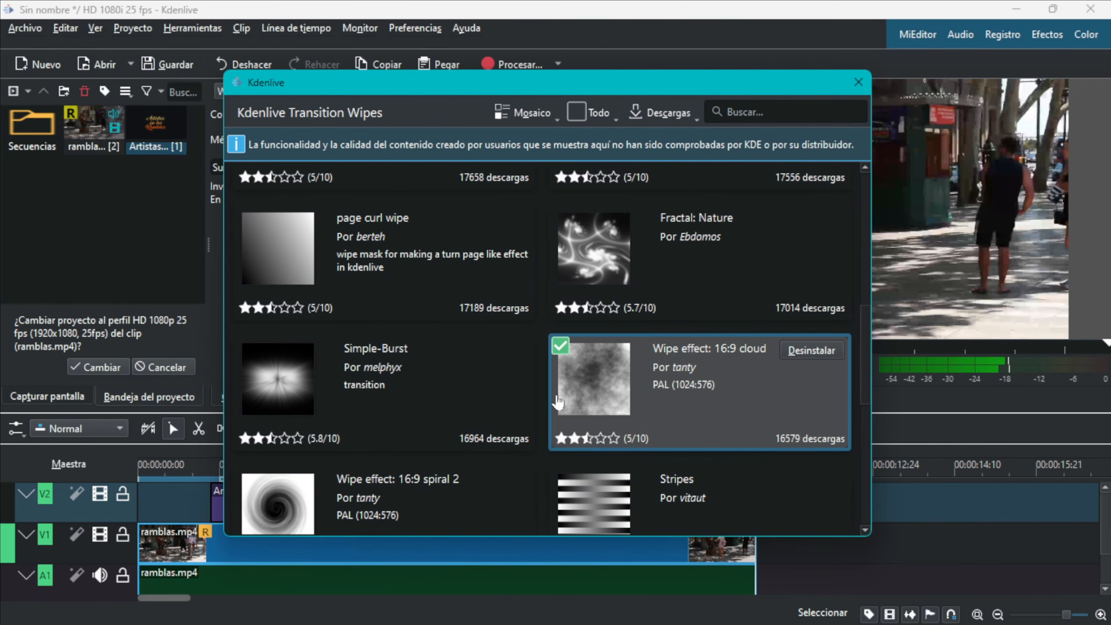
scroll(478, 372, "down", 5)
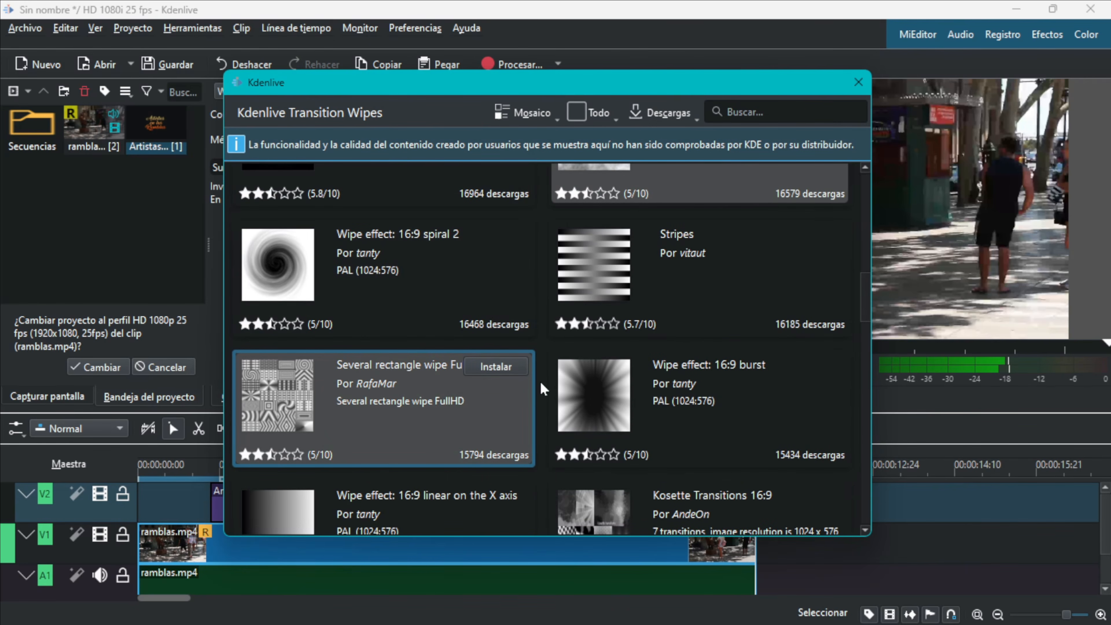
scroll(543, 387, "down", 5)
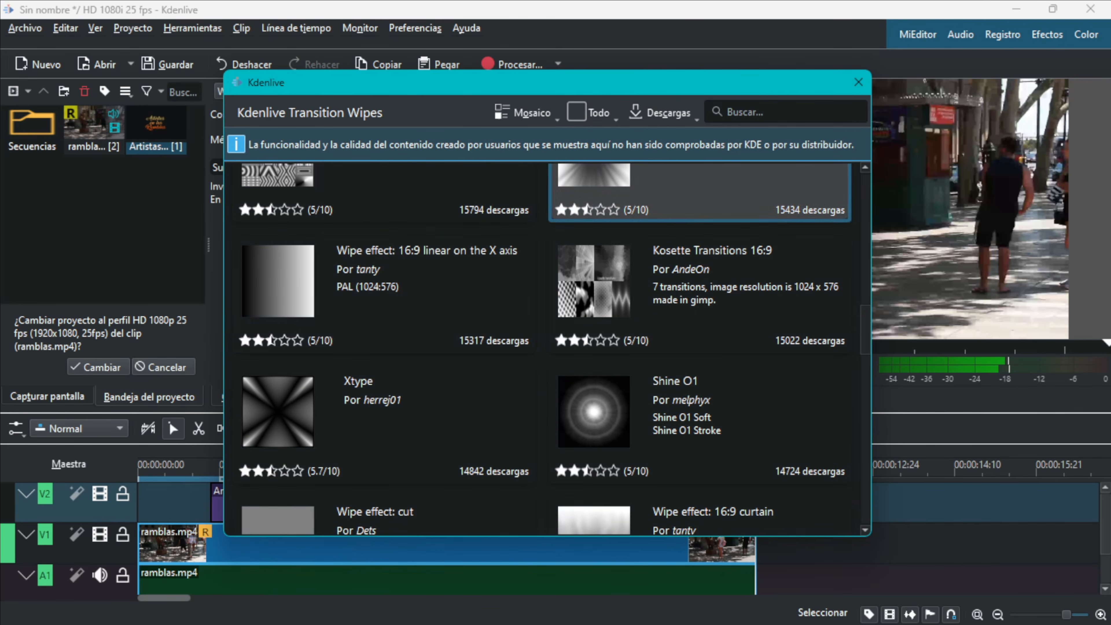
left_click(856, 83)
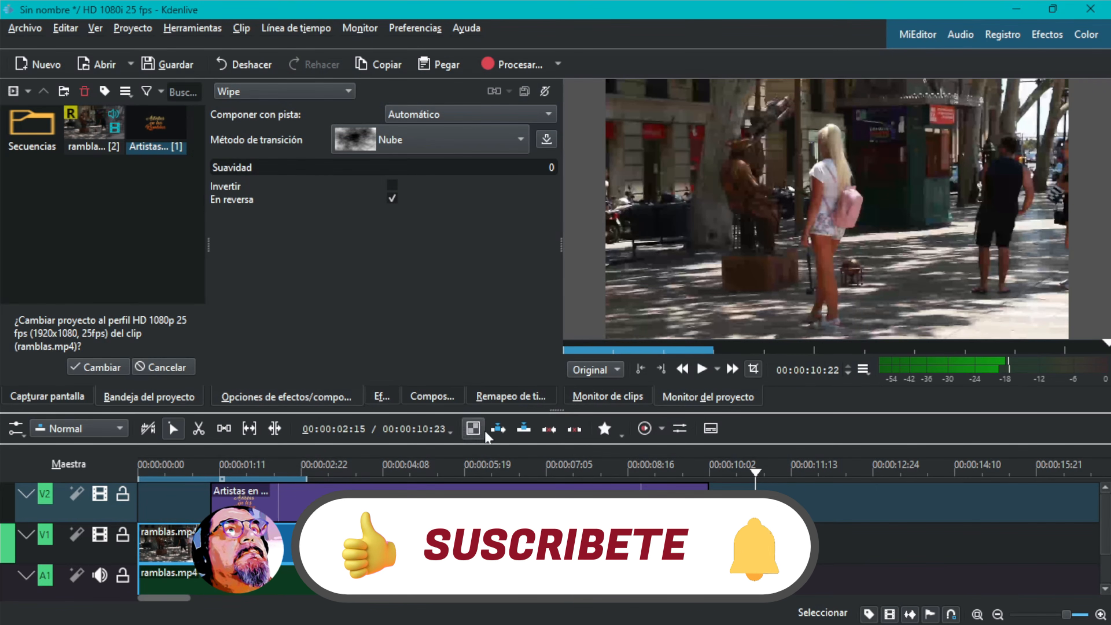
- Scrub back to 00:00:07:01 within the existing wipe and add a second Wipe composition at the title clip's start
left_click(572, 471)
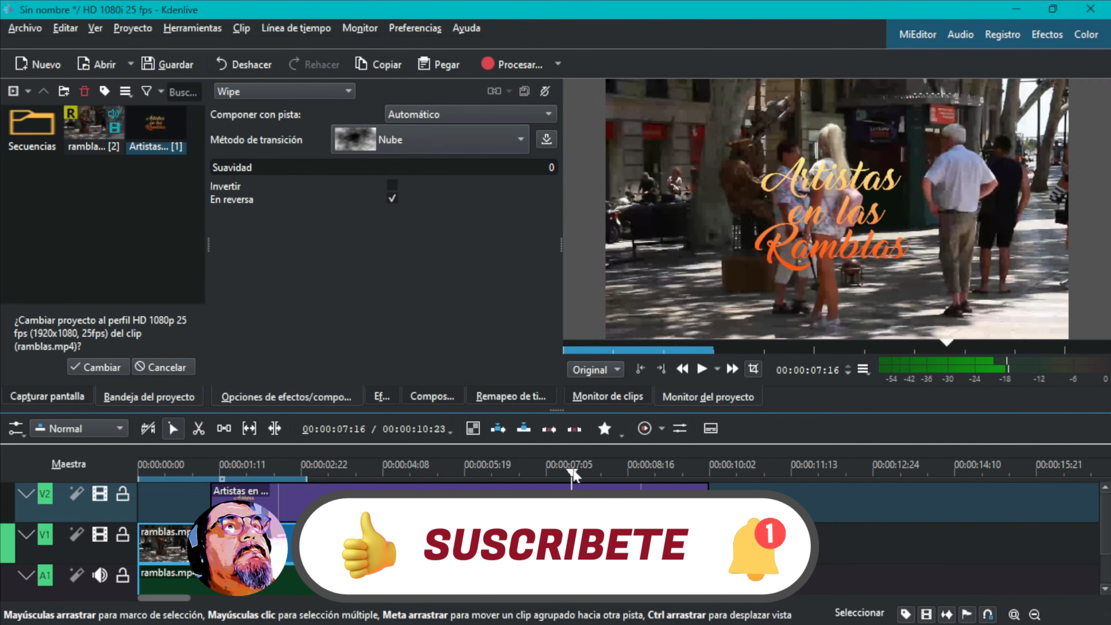
left_click_drag(572, 472, 537, 479)
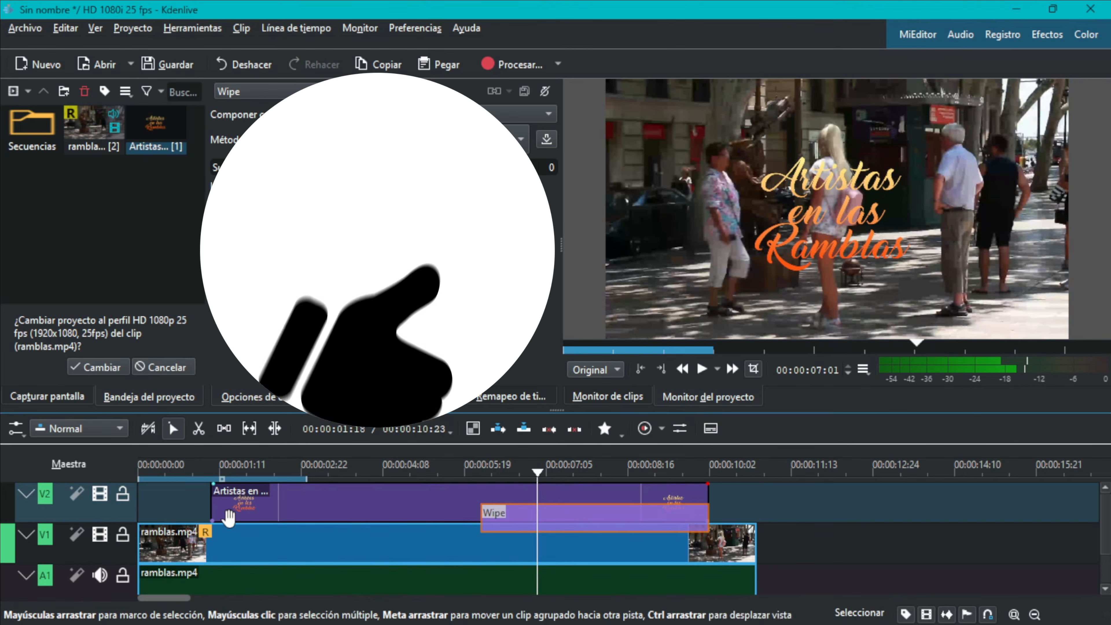
left_click(215, 518)
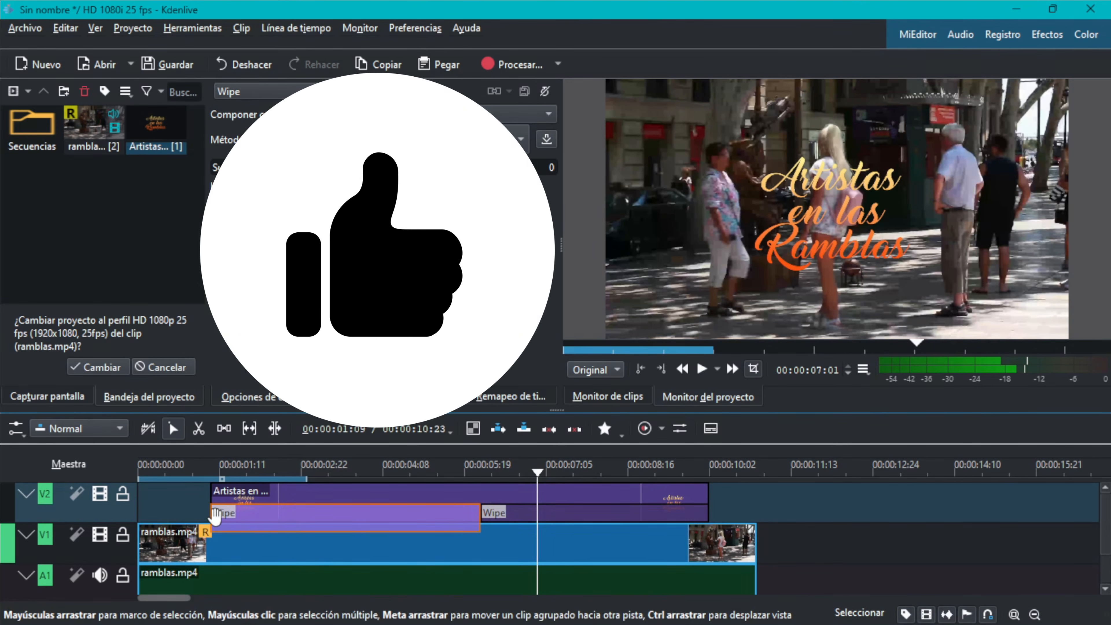